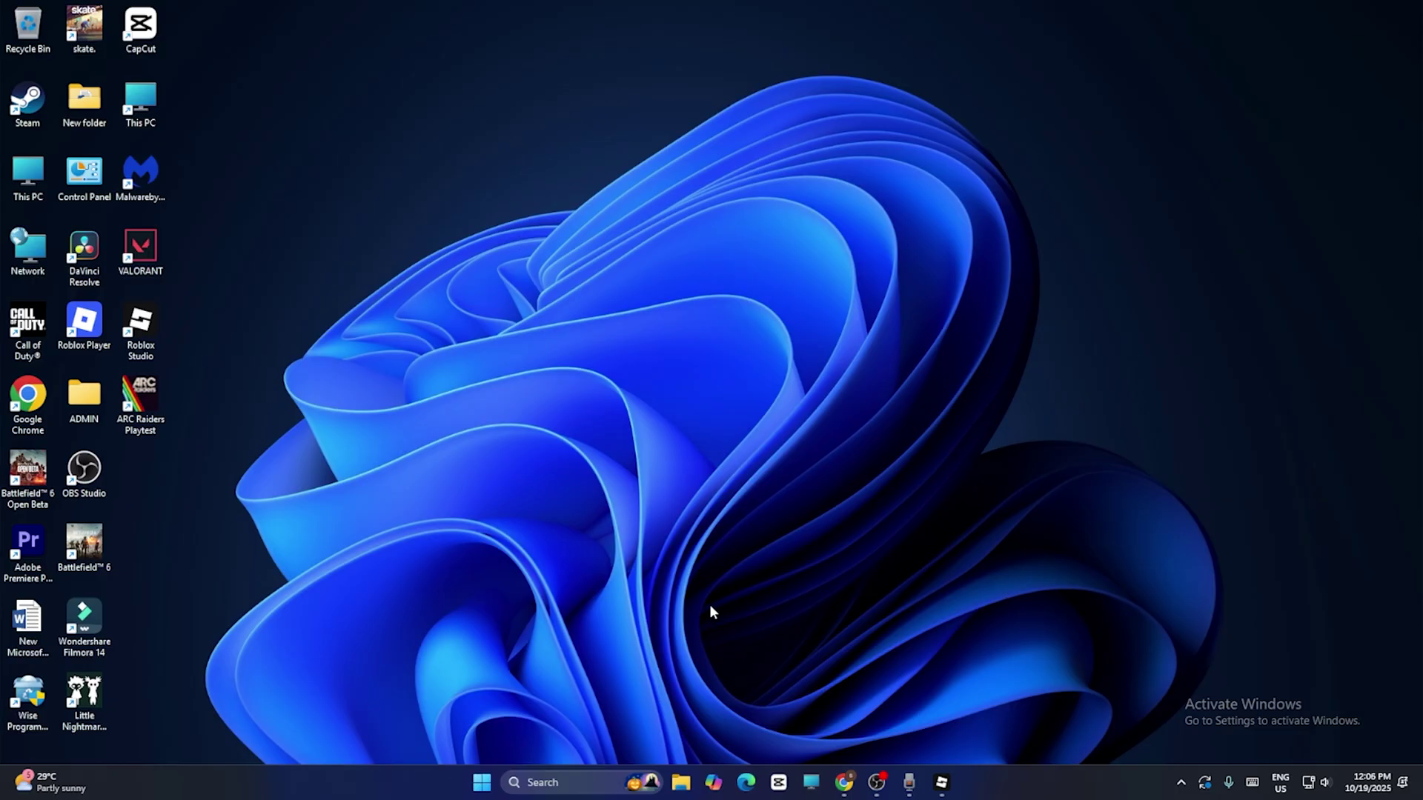
Launch Roblox from a Windows search for 'roblox', then bring up Roblox Studio and minimize it.
click(582, 787)
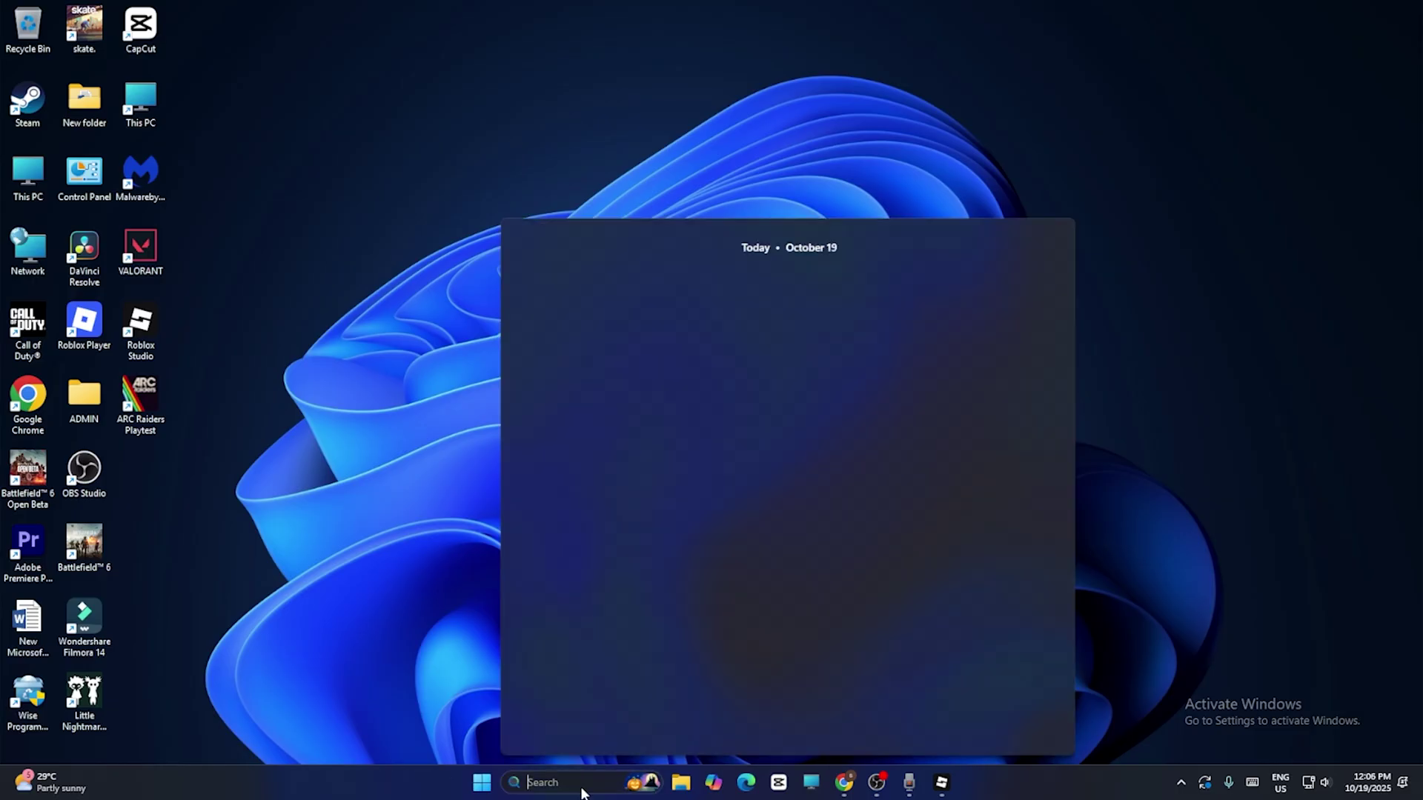
text(roblox)
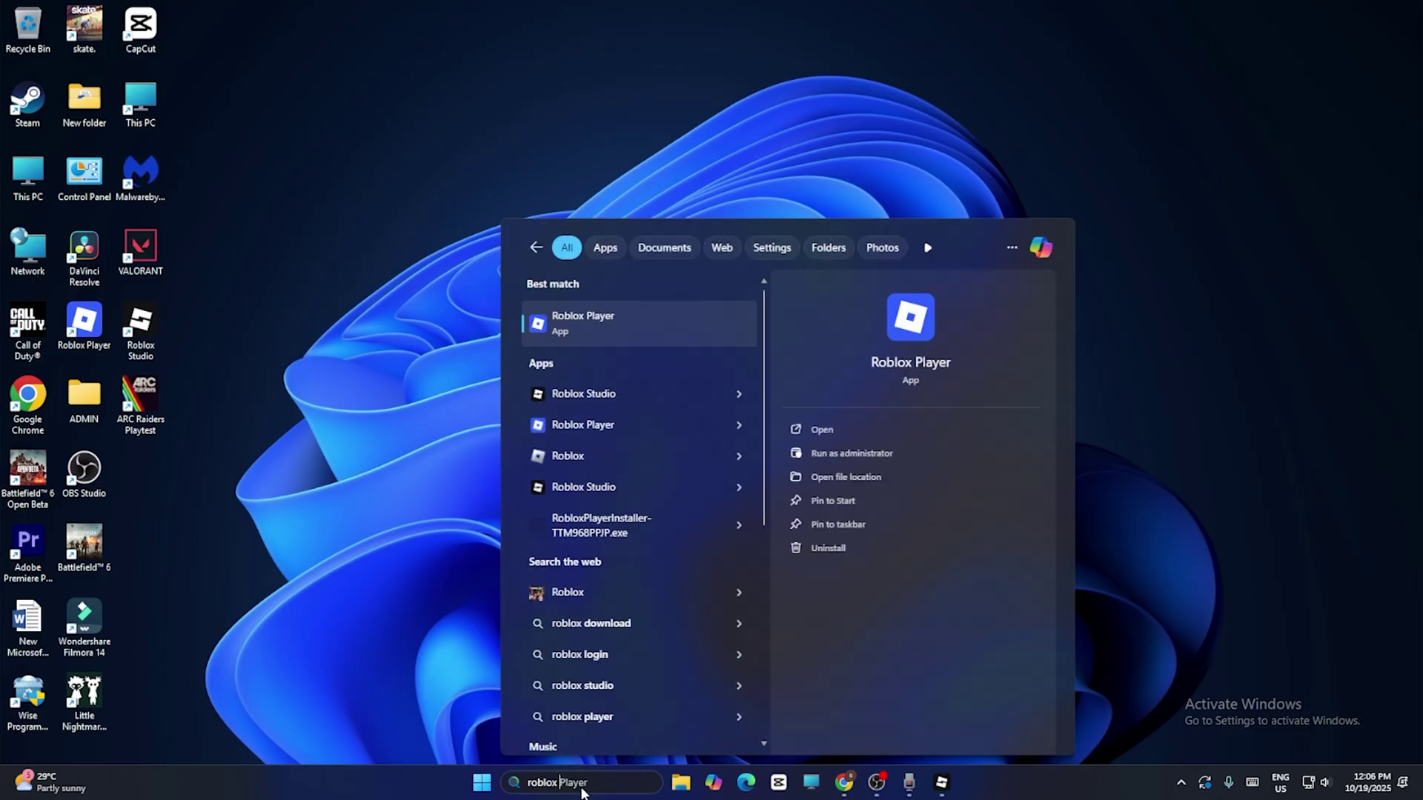
click(615, 428)
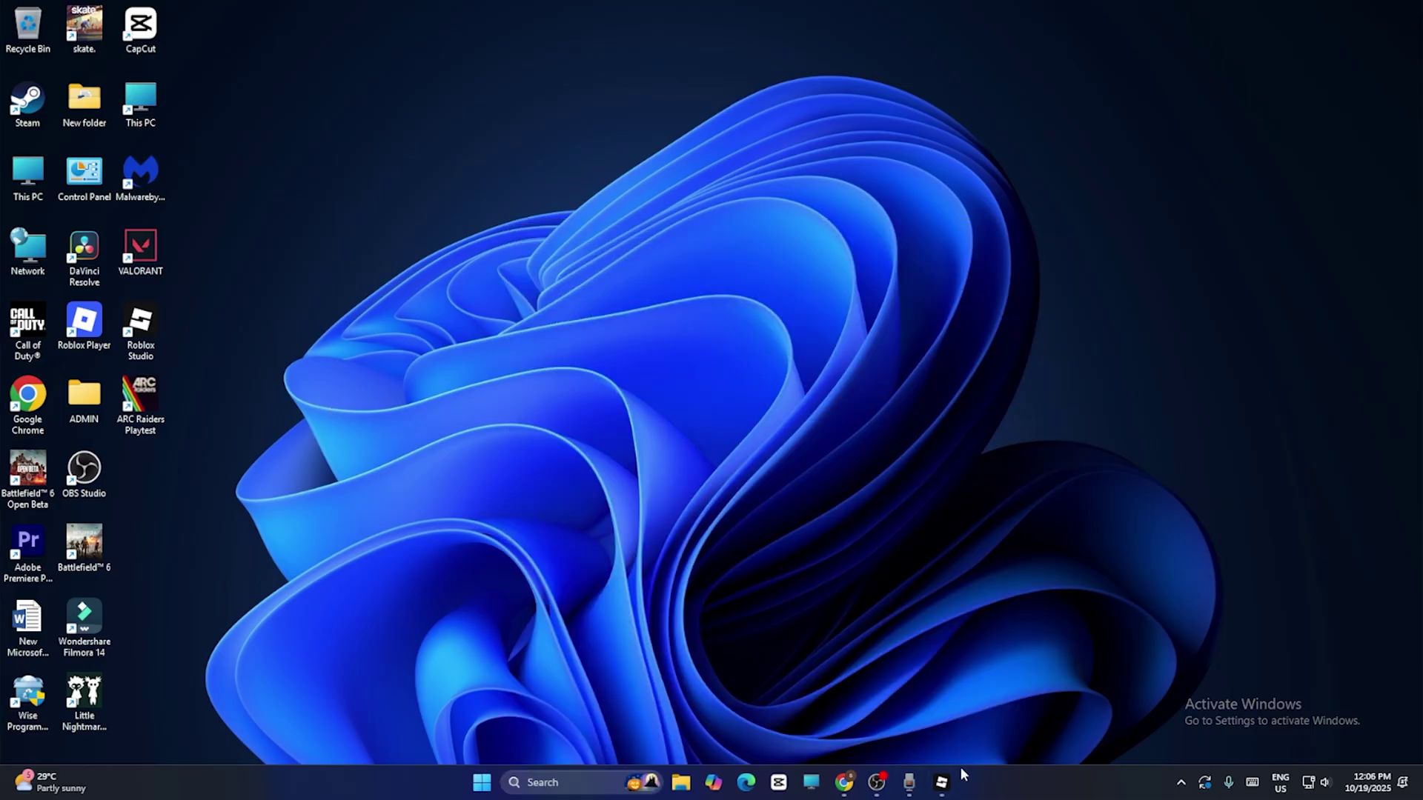
click(943, 782)
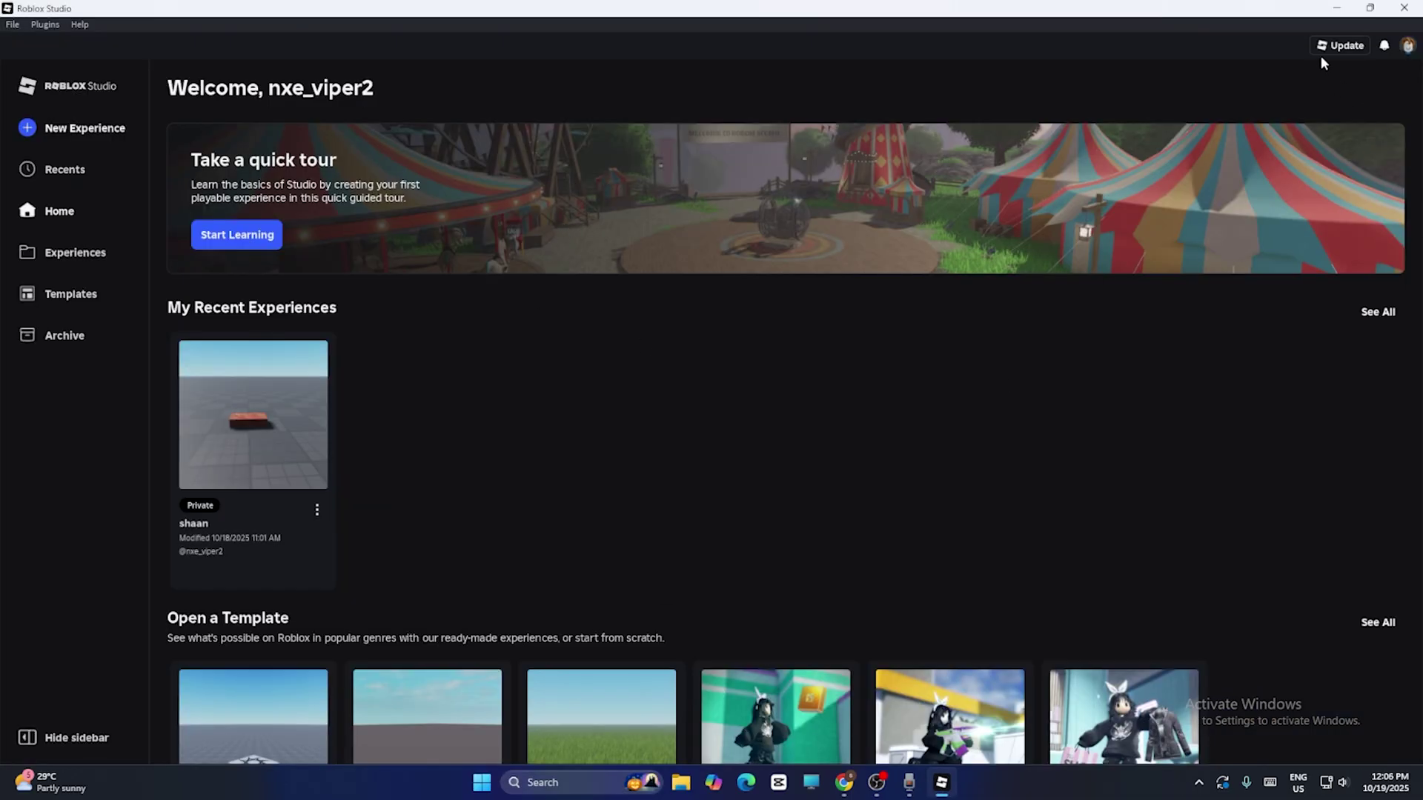
click(1334, 8)
Search Google in Chrome for 'roblox studio', open the Roblox Creator Hub result, then minimize Chrome.
click(844, 783)
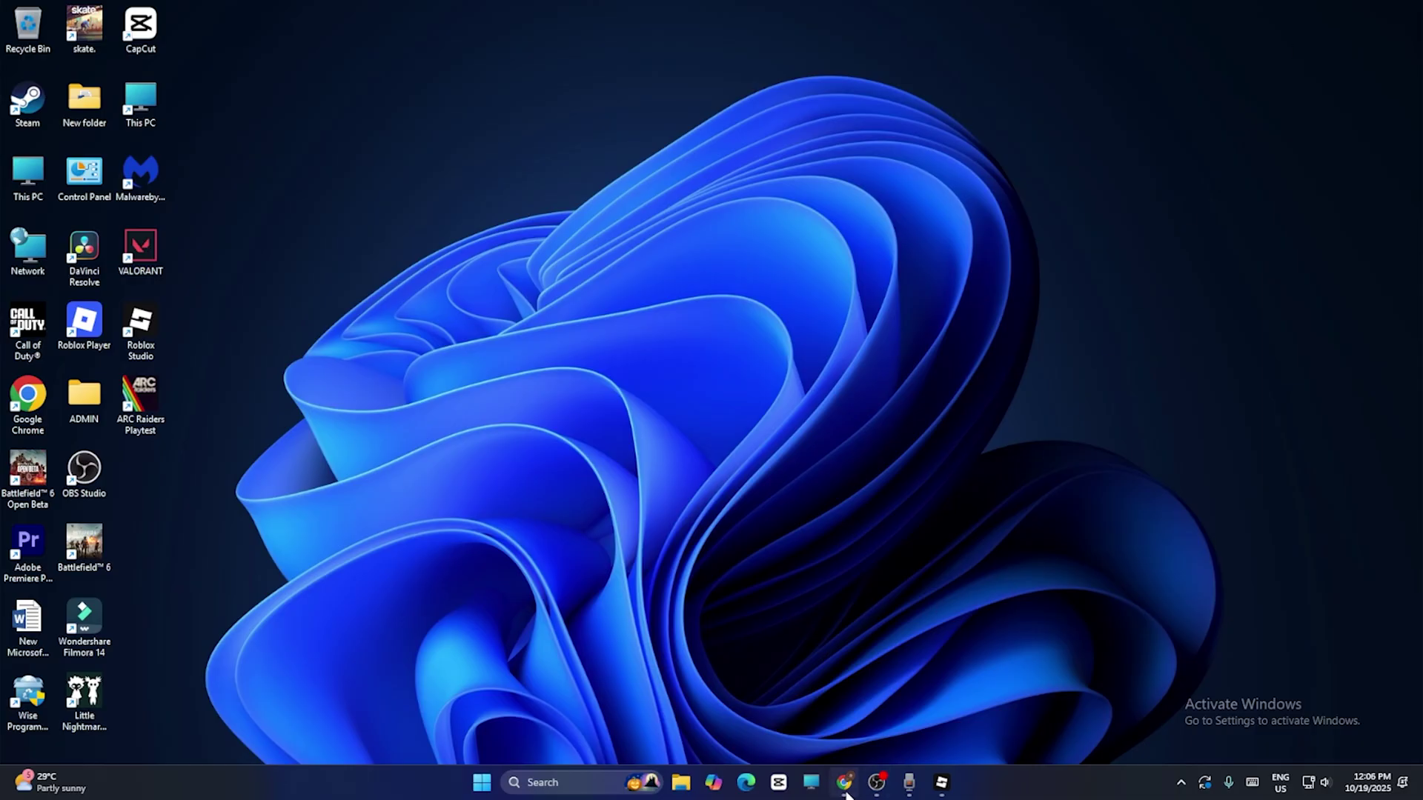
click(524, 272)
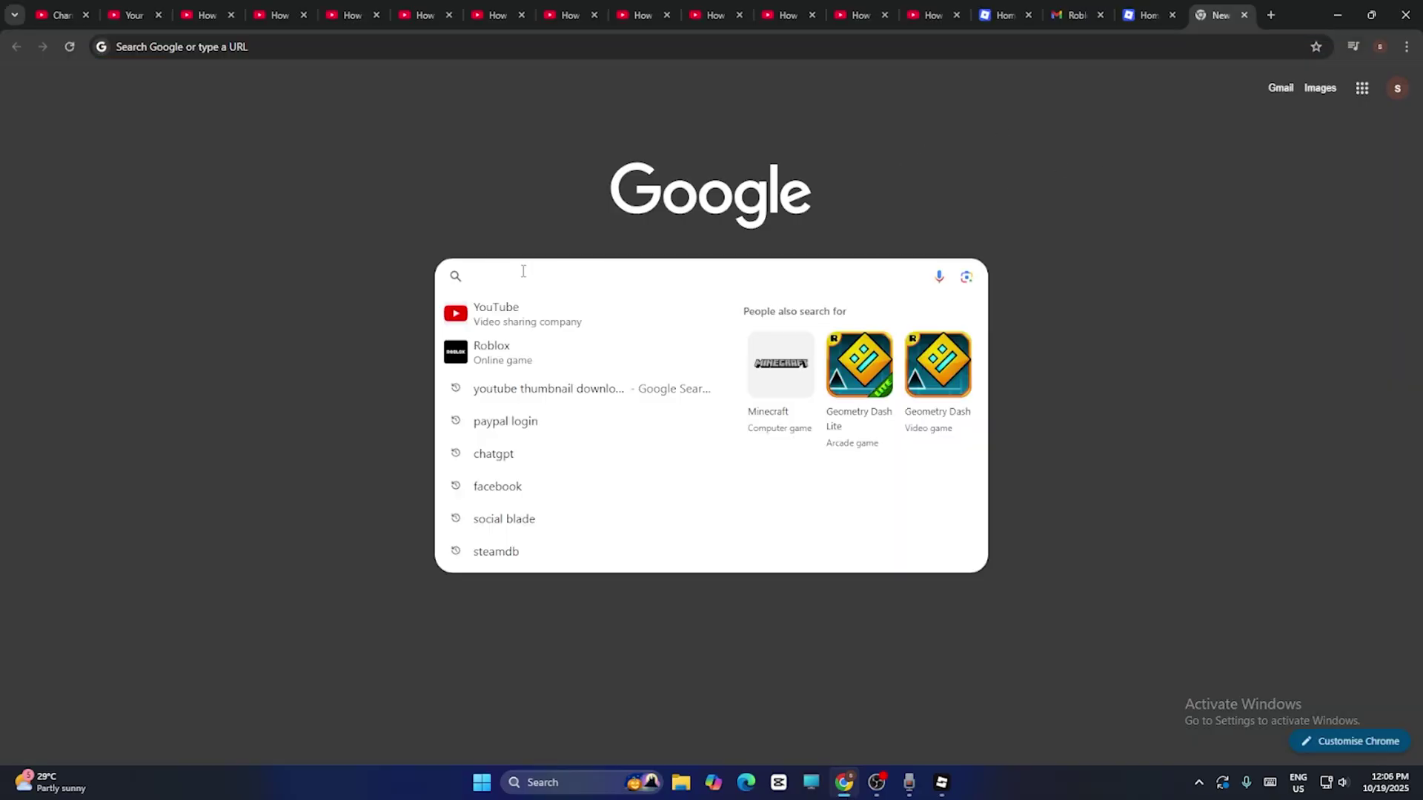
text(robl)
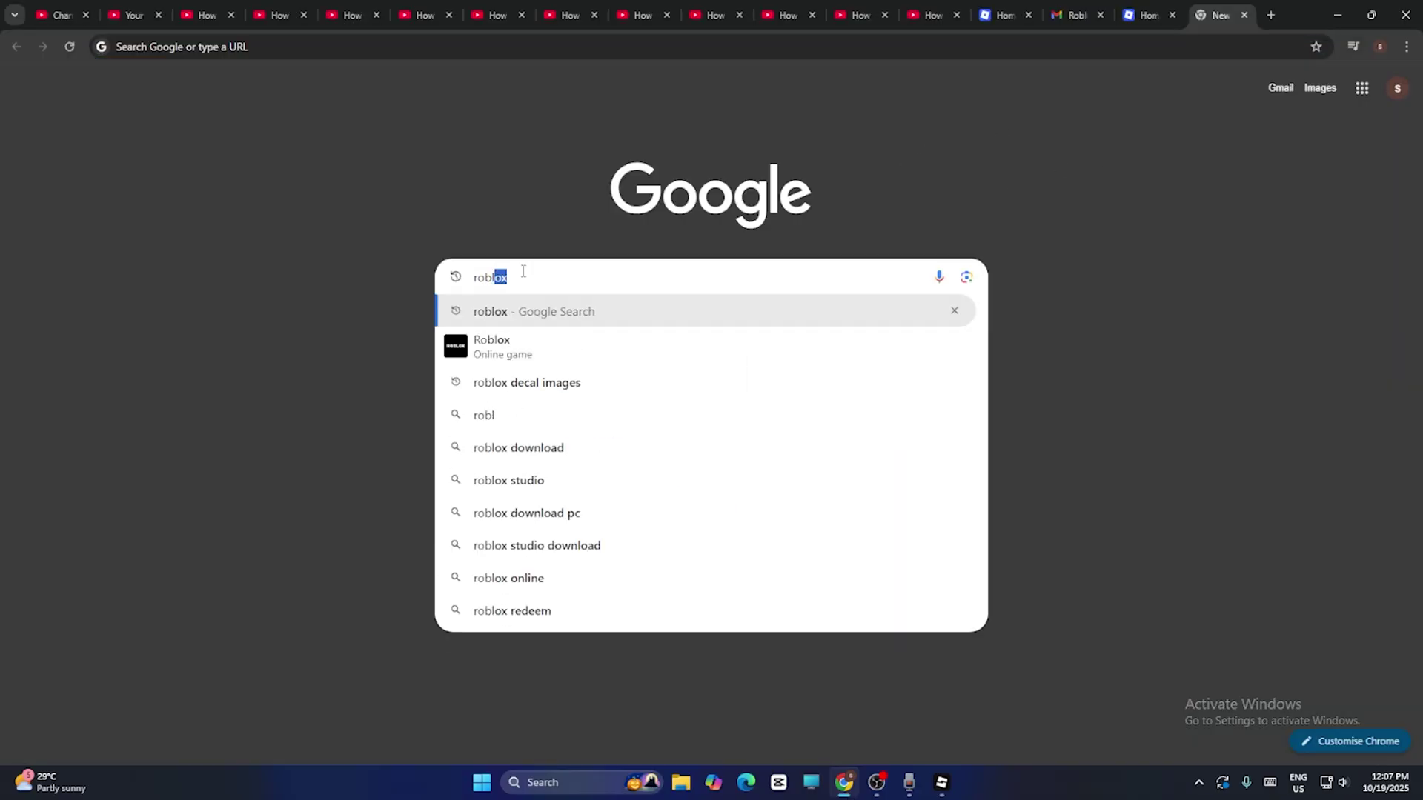
text(ox studion)
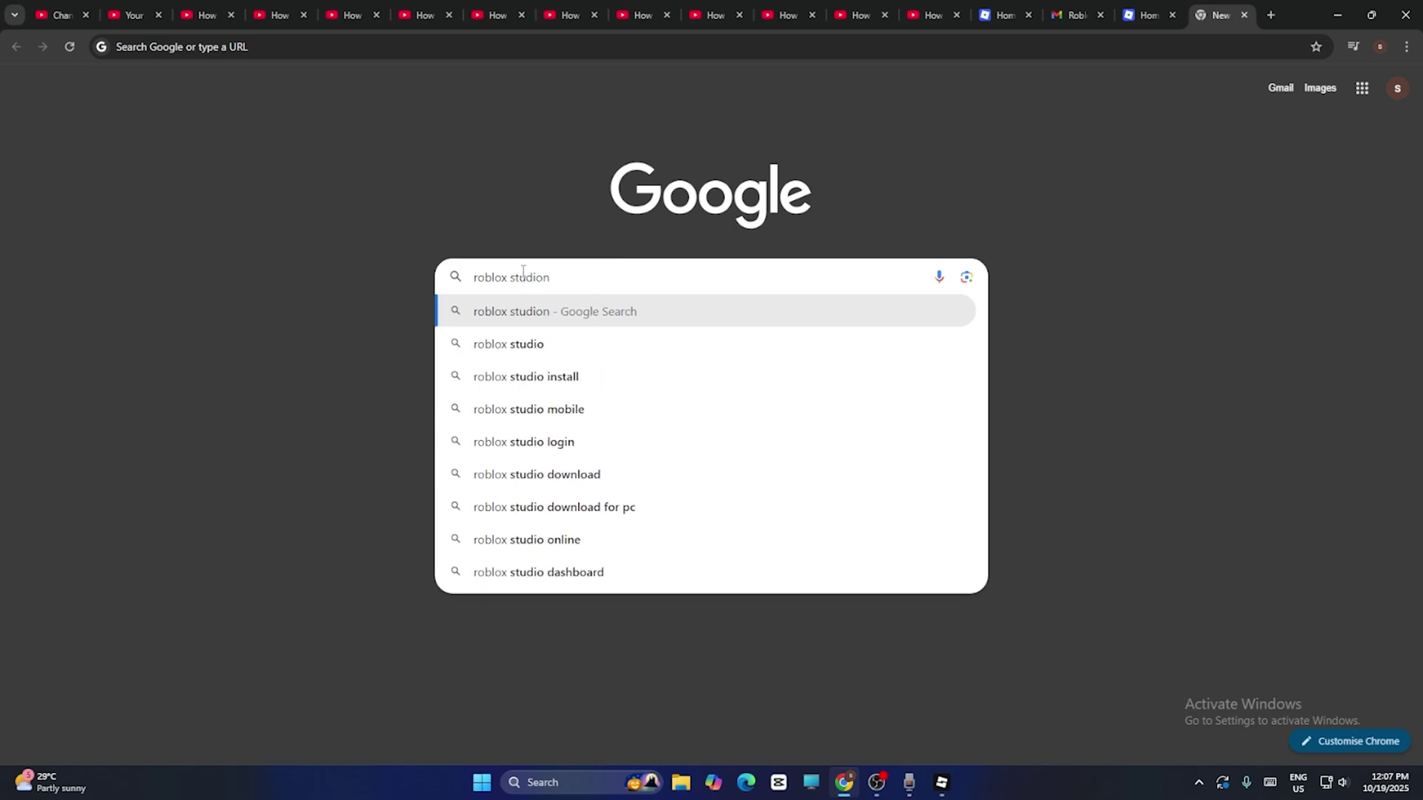
key(BackSpace)
key(Return)
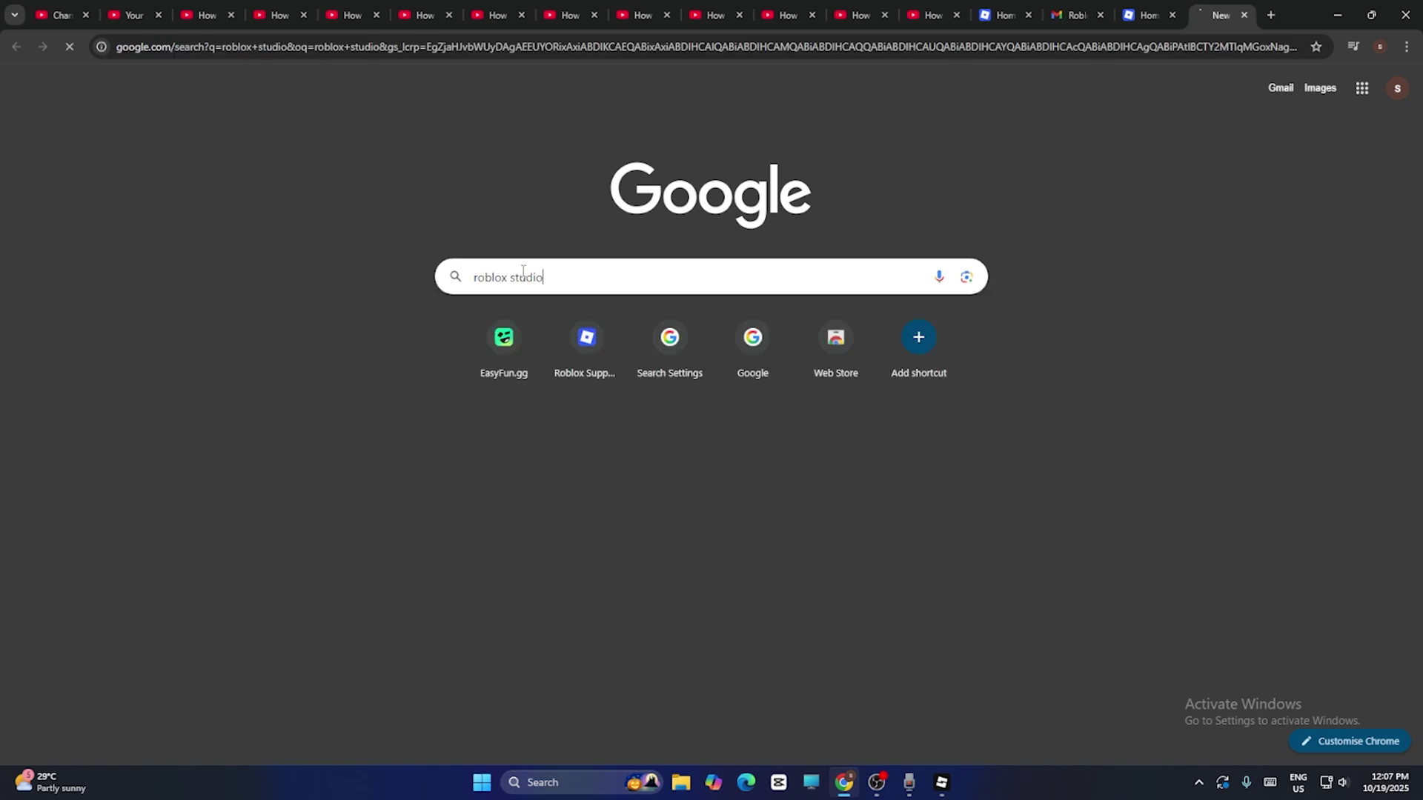
click(265, 231)
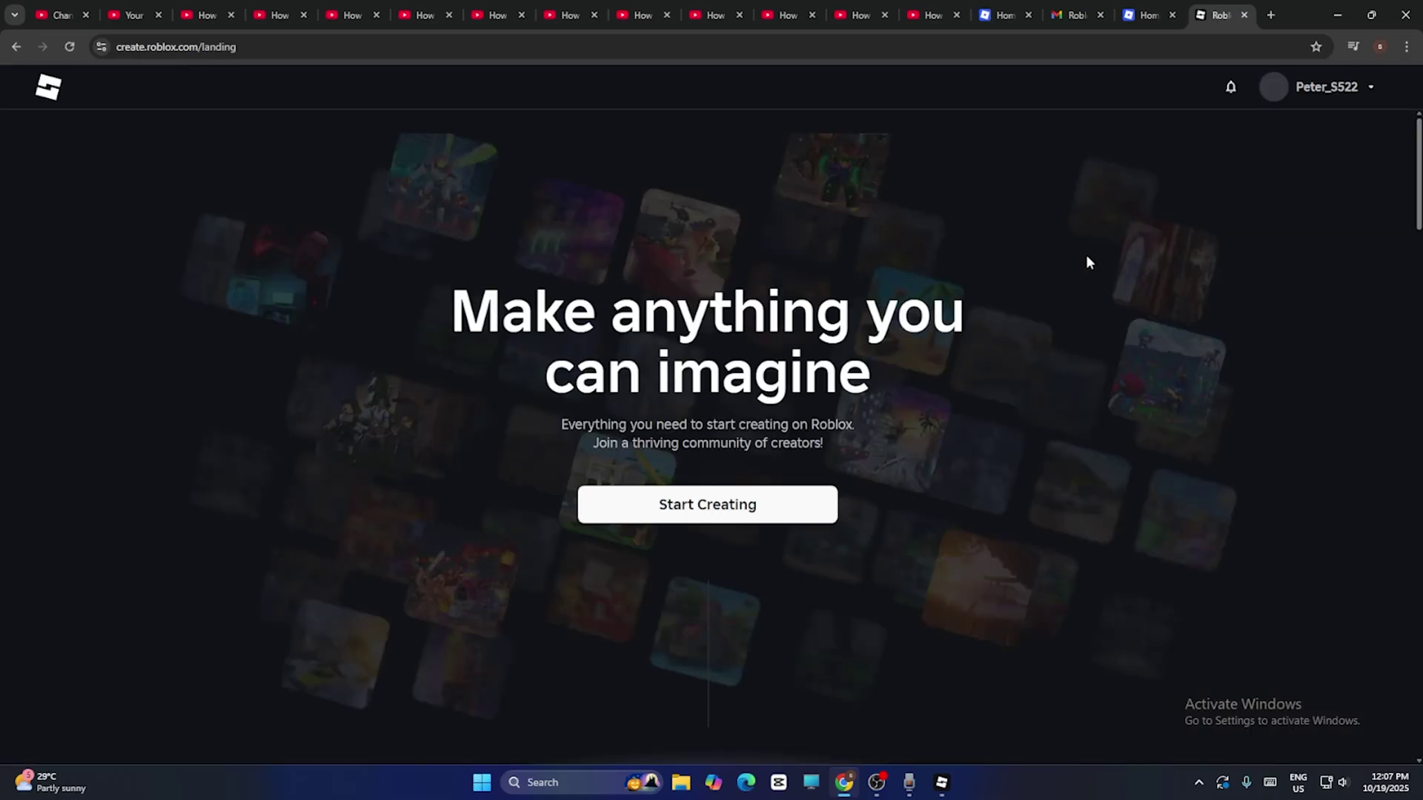
click(1334, 16)
Restore Roblox Studio and create a New Experience, opening Place1 with a baseplate.
click(939, 782)
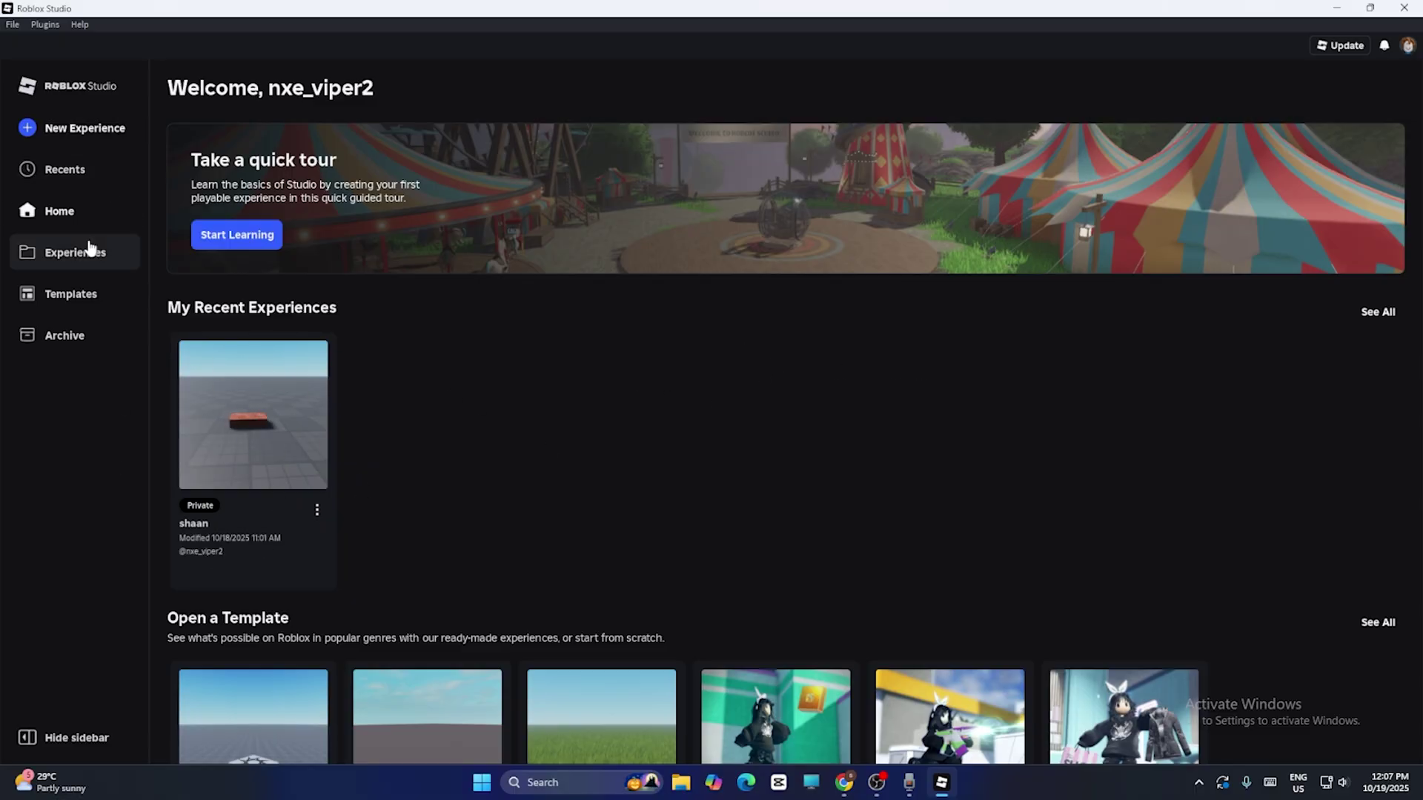
click(75, 131)
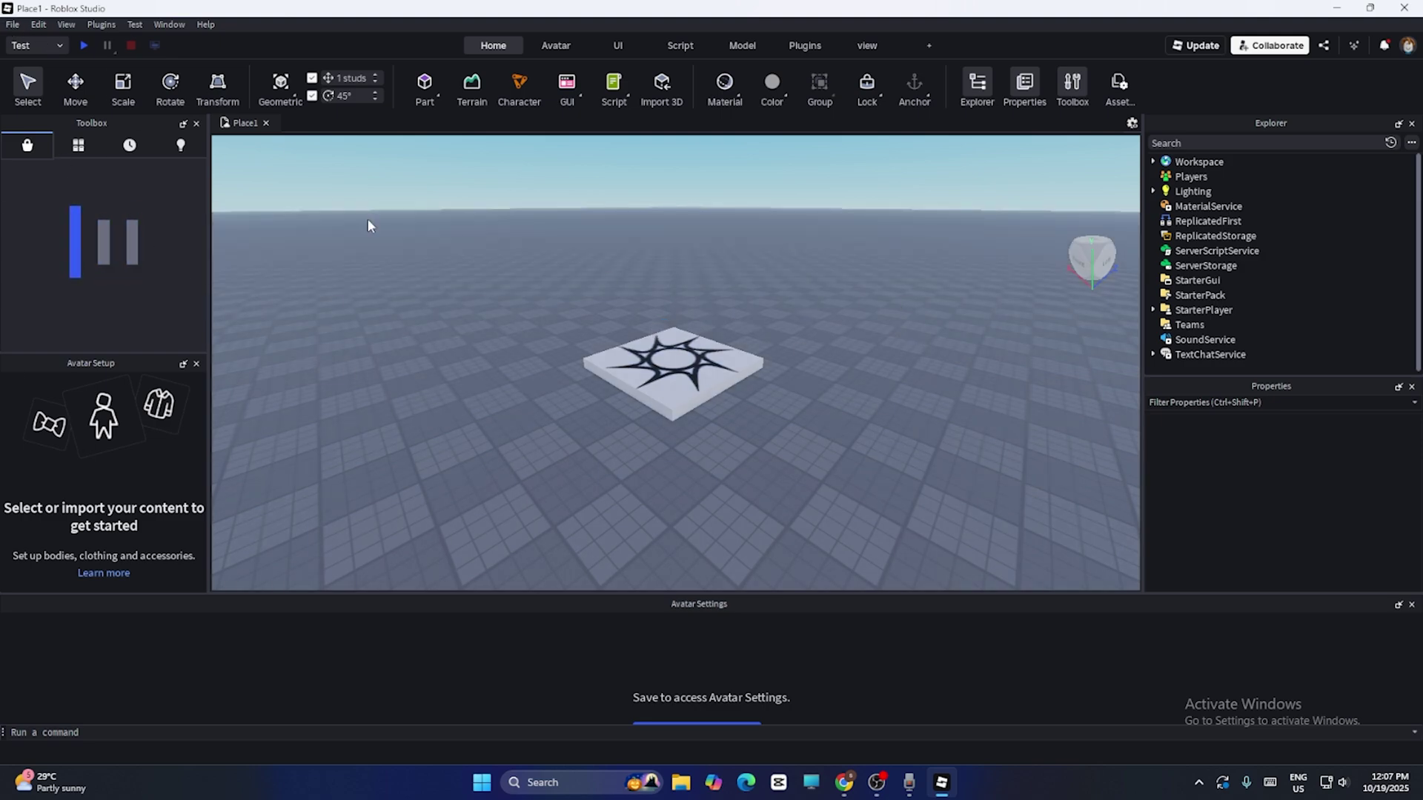
Save the place to Roblox, replacing 'Untitled Game' with the name 'Racing 123'.
click(14, 25)
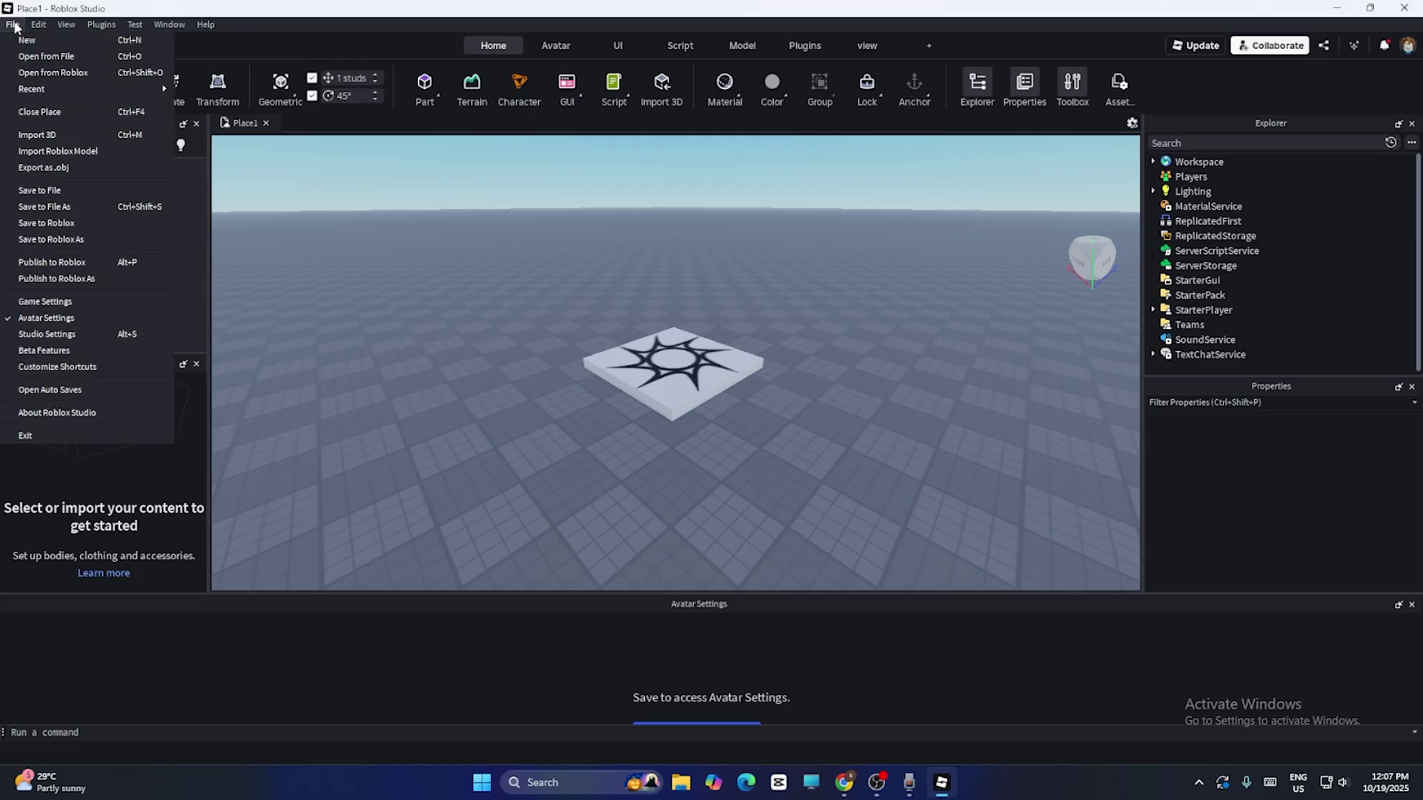
click(46, 222)
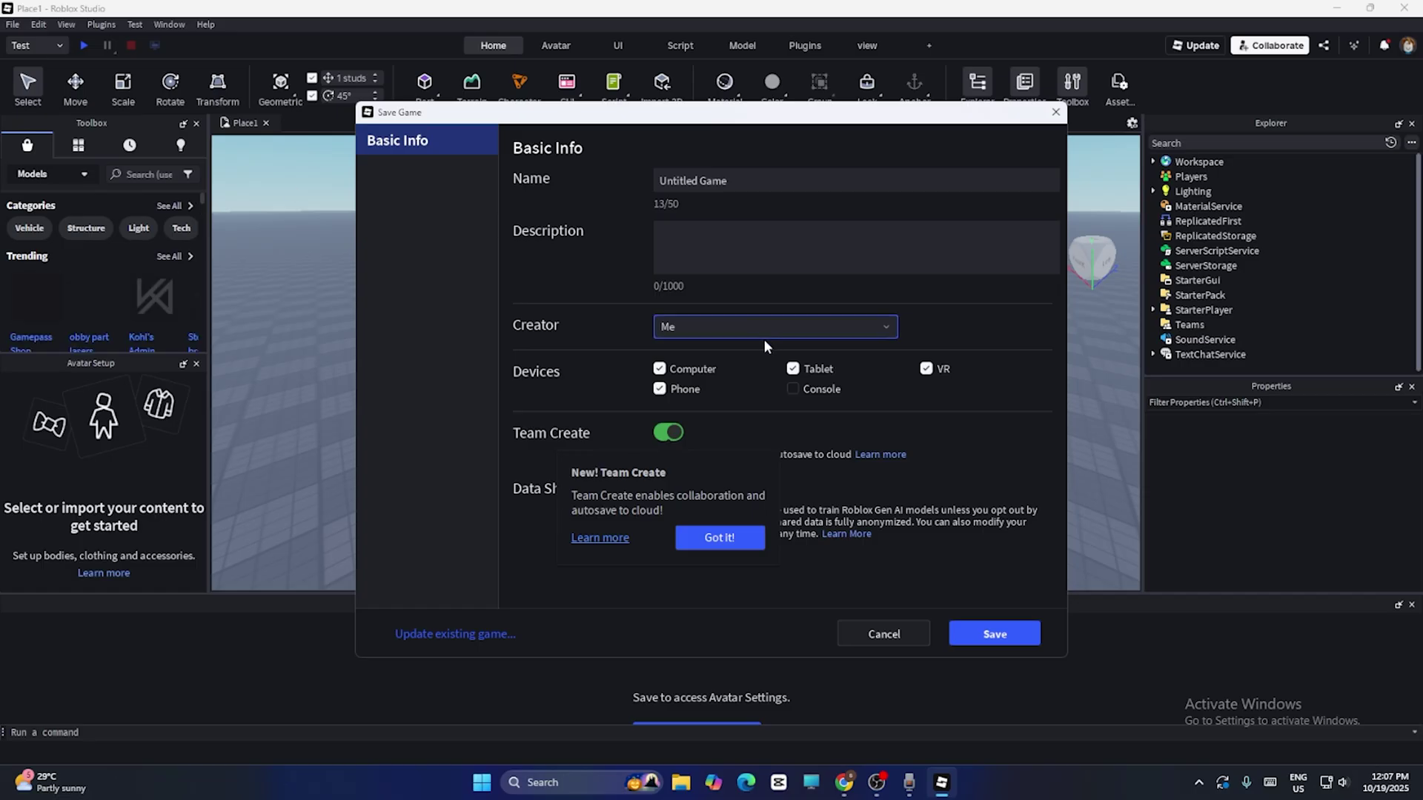
click(706, 182)
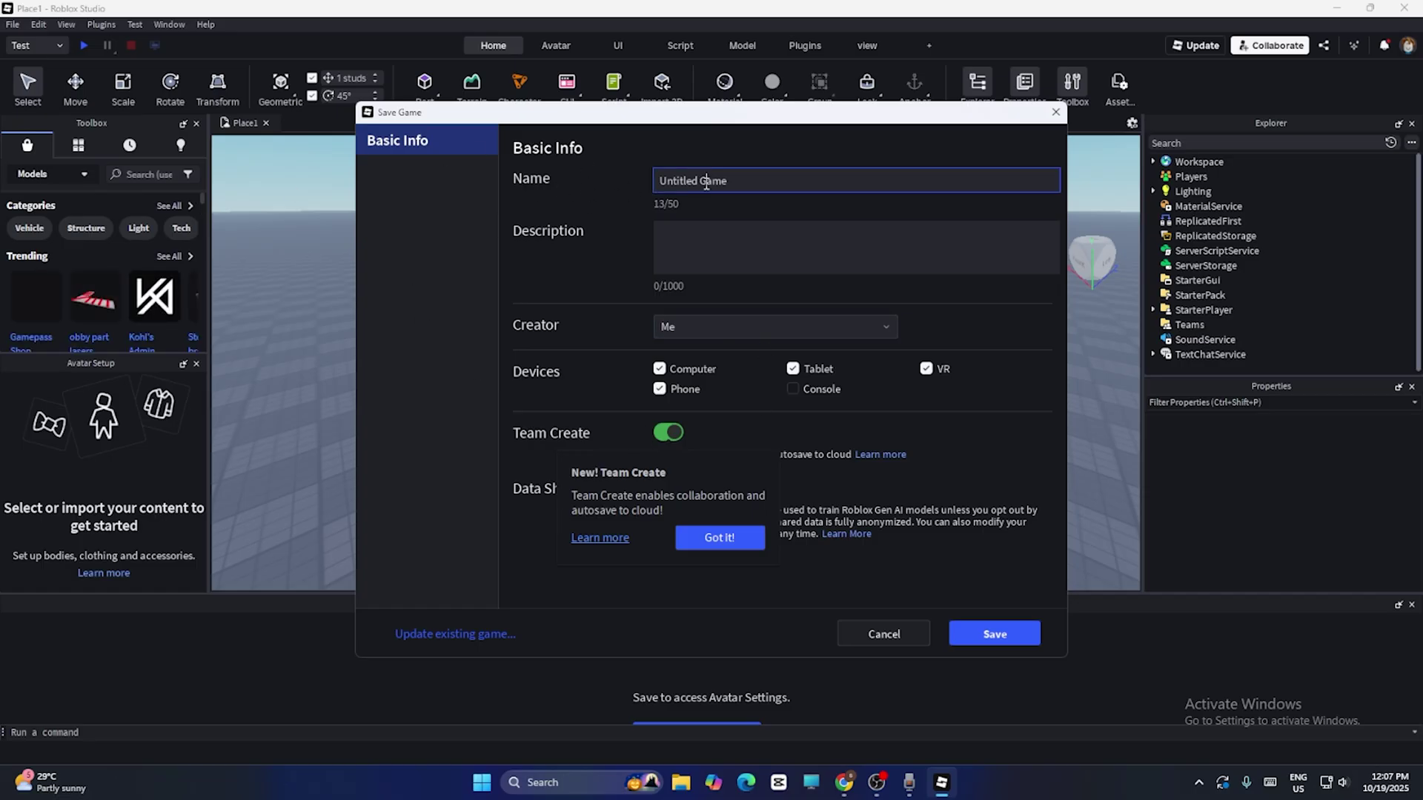
drag(749, 181, 643, 182)
key(BackSpace)
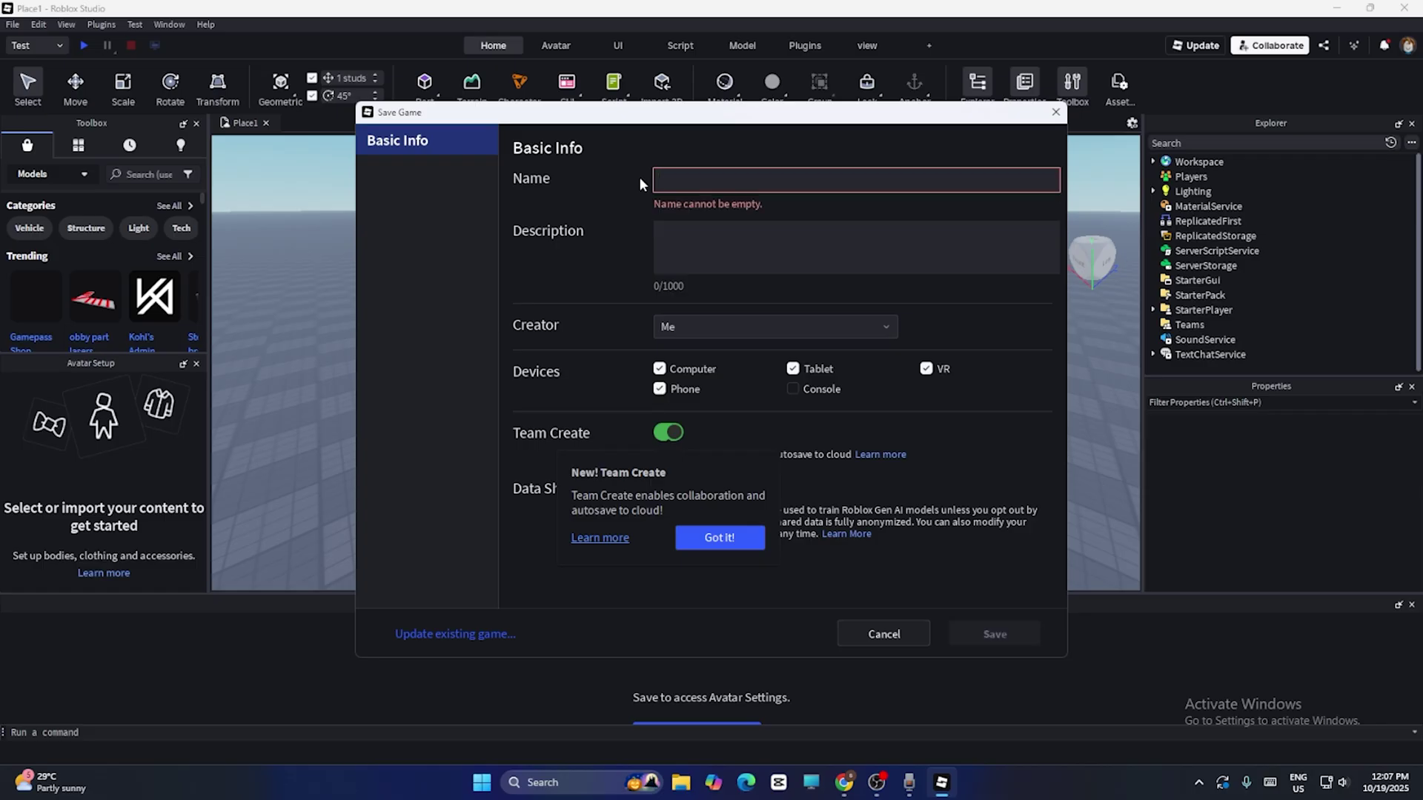
text(Ra)
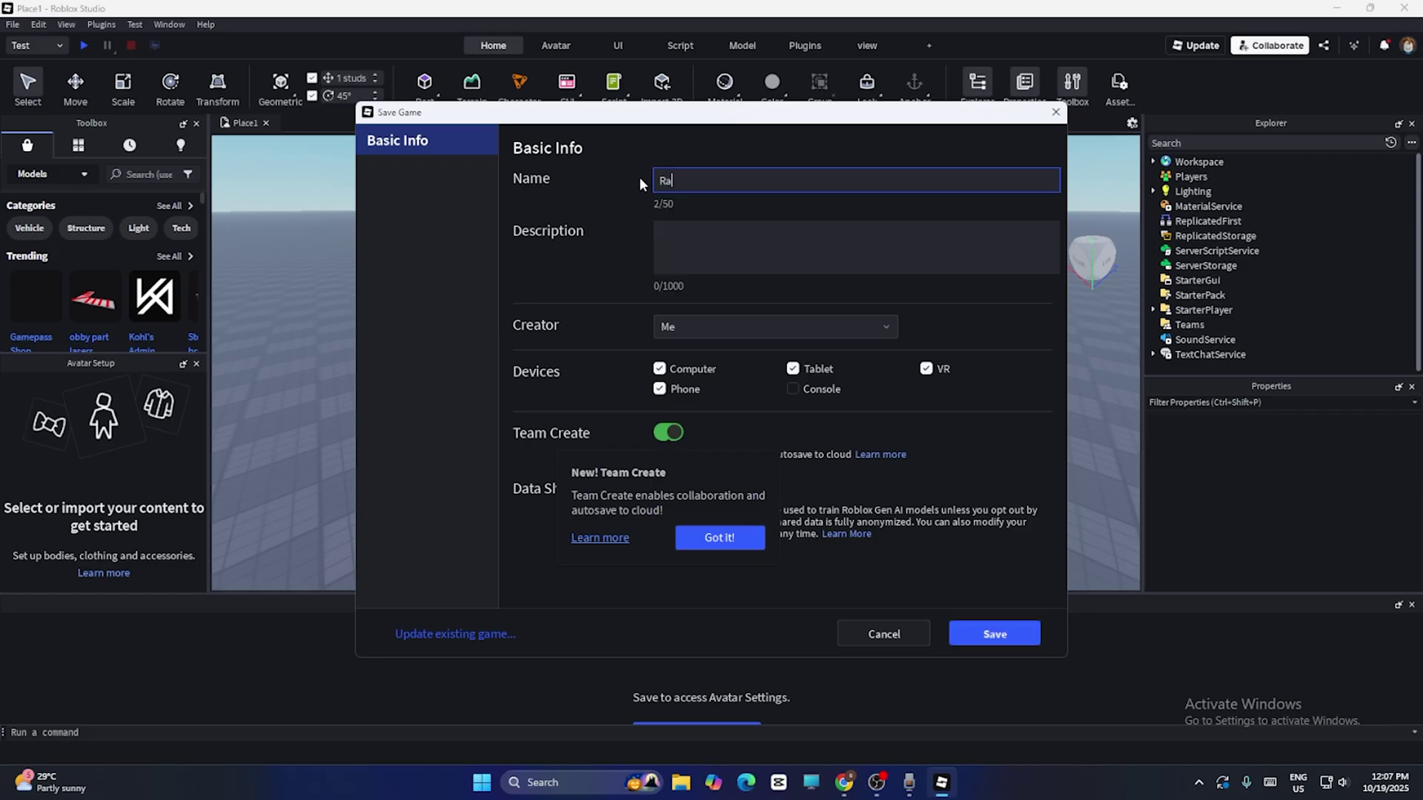
text(cing 123)
click(718, 264)
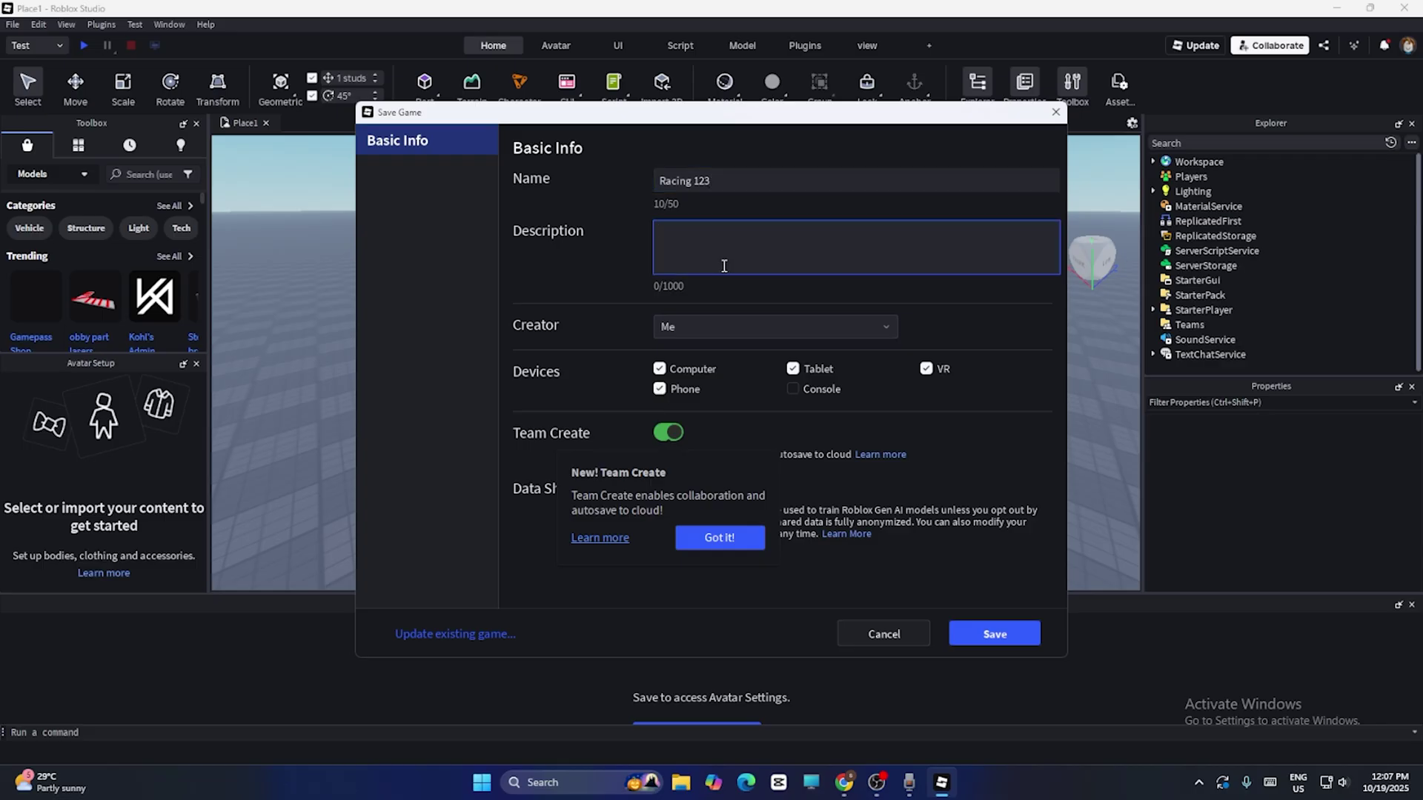
drag(742, 180, 634, 183)
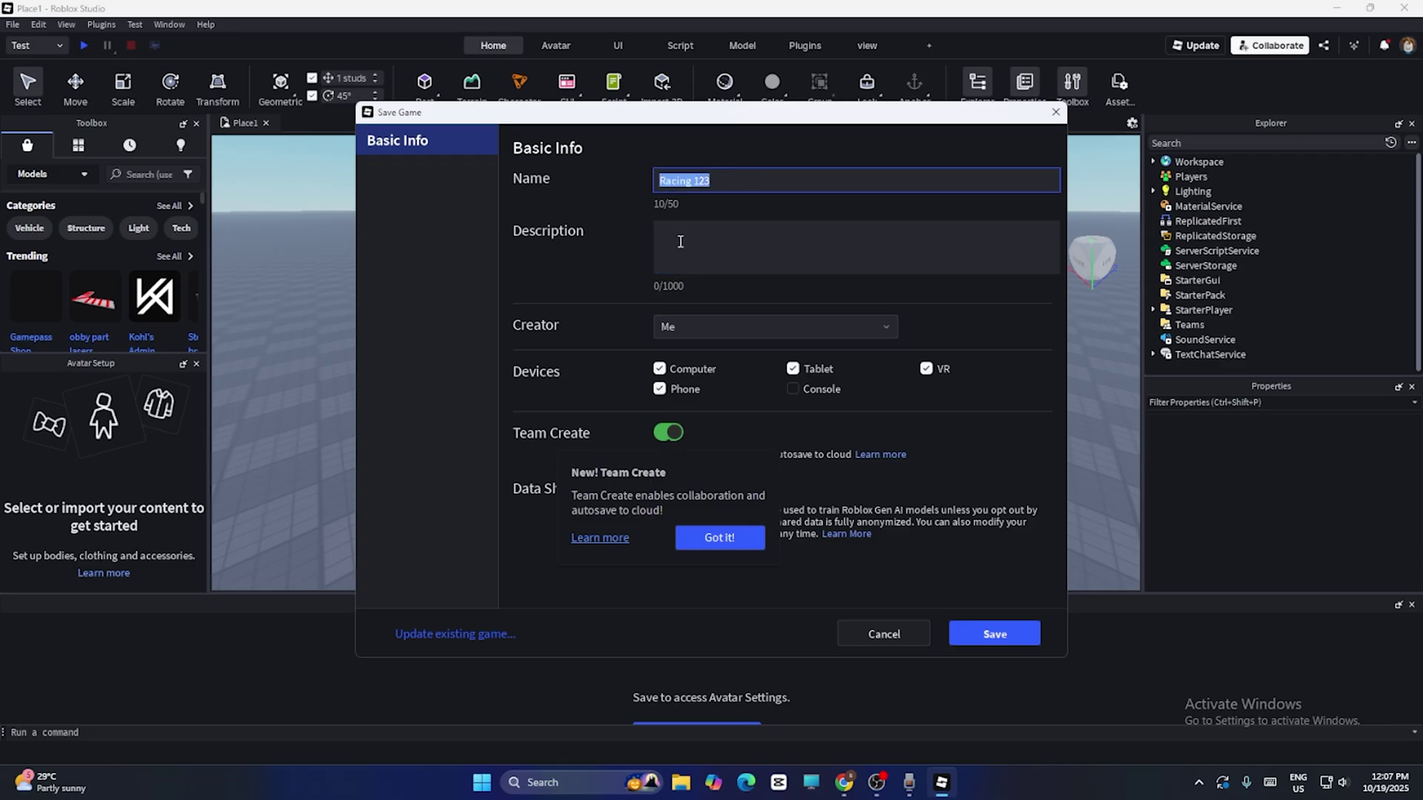
click(679, 242)
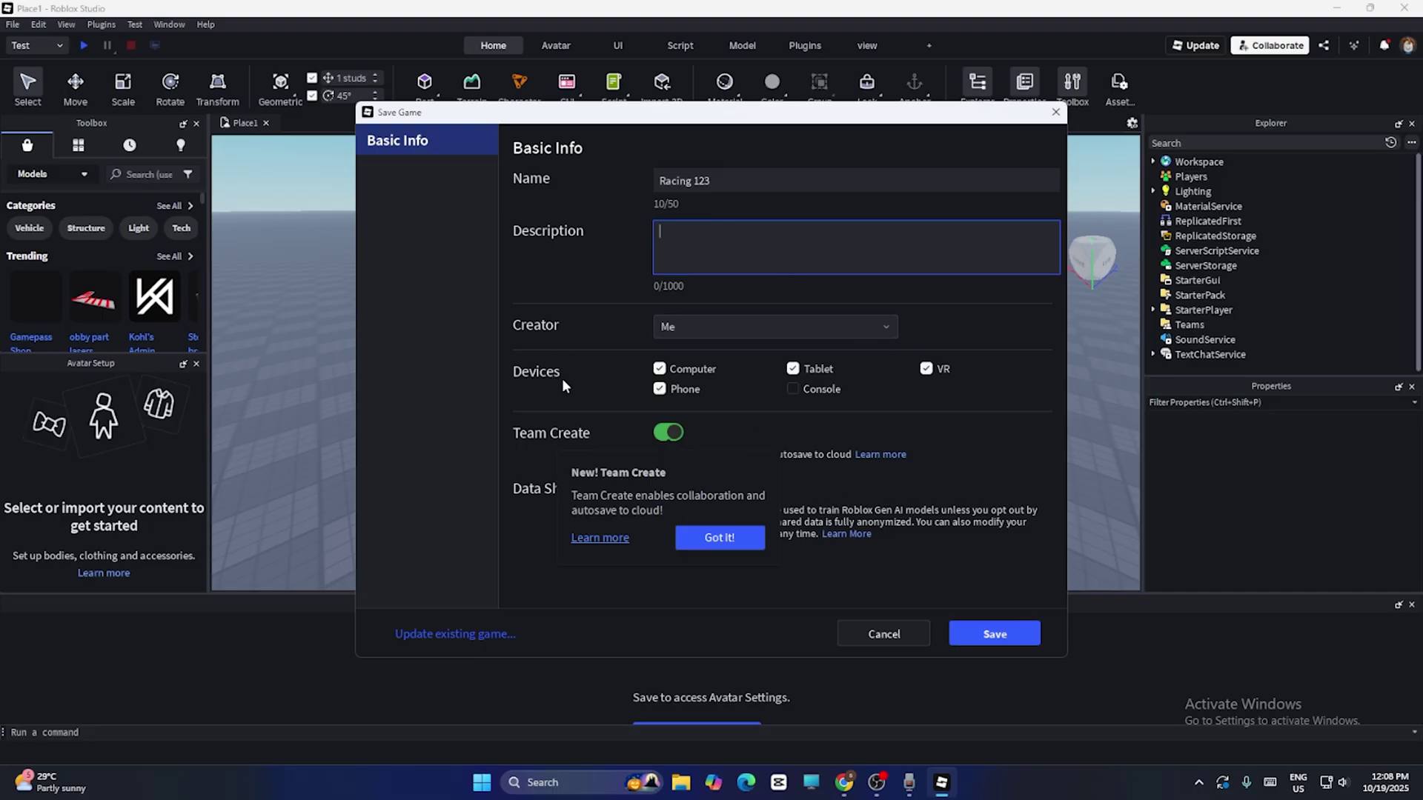
click(993, 634)
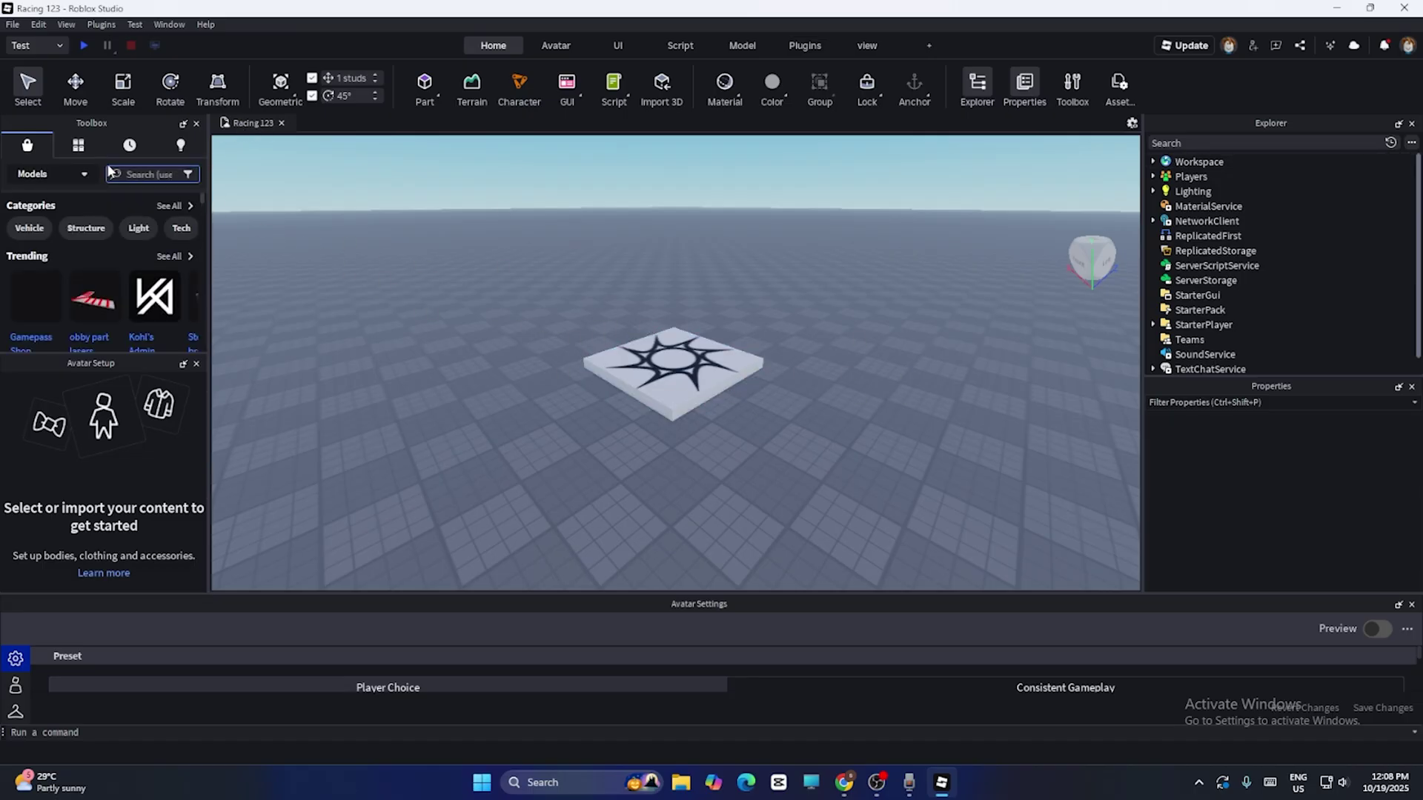
Open the File menu once the save has finished.
click(14, 25)
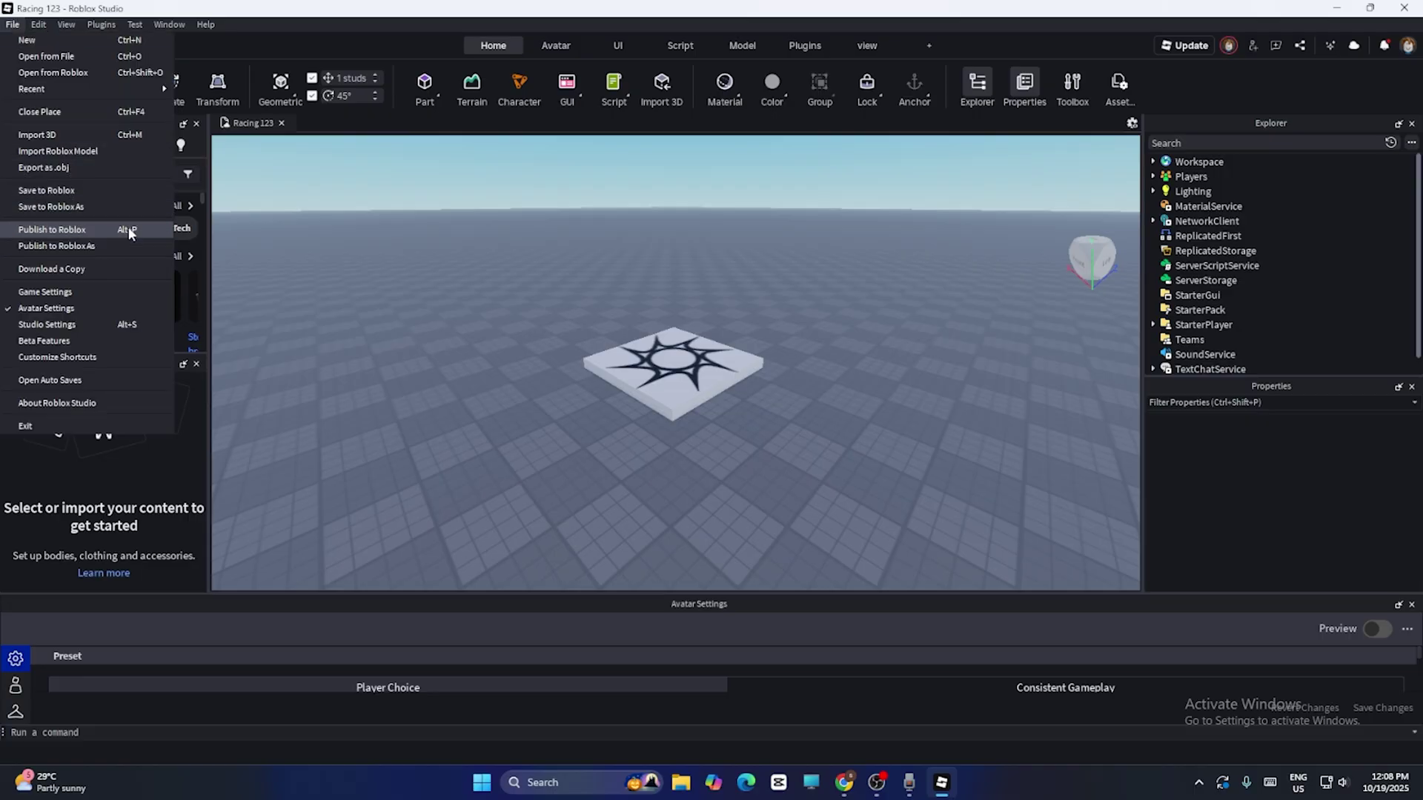
Publish Racing 123 to Roblox, select the SpawnLocation, and reopen the File menu.
click(87, 229)
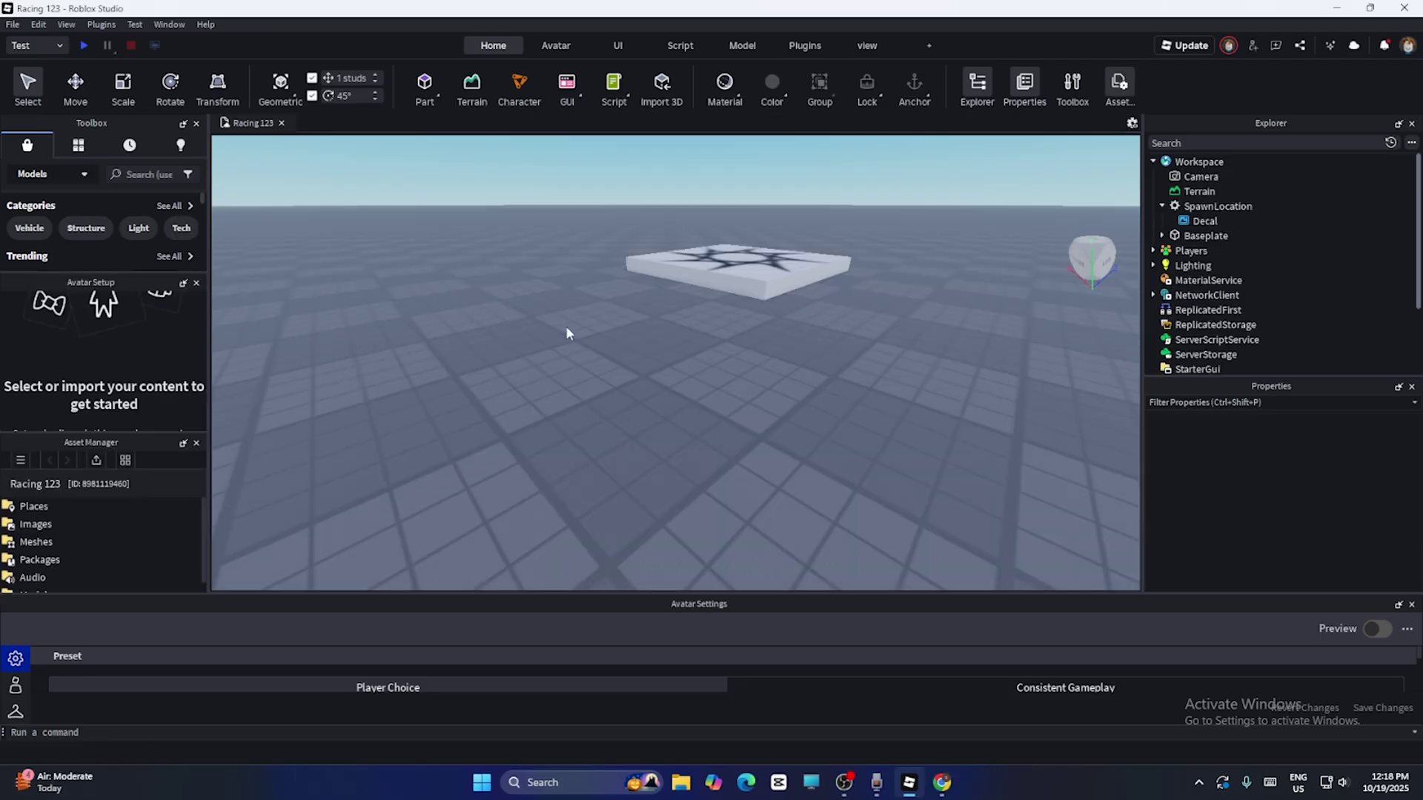
click(711, 264)
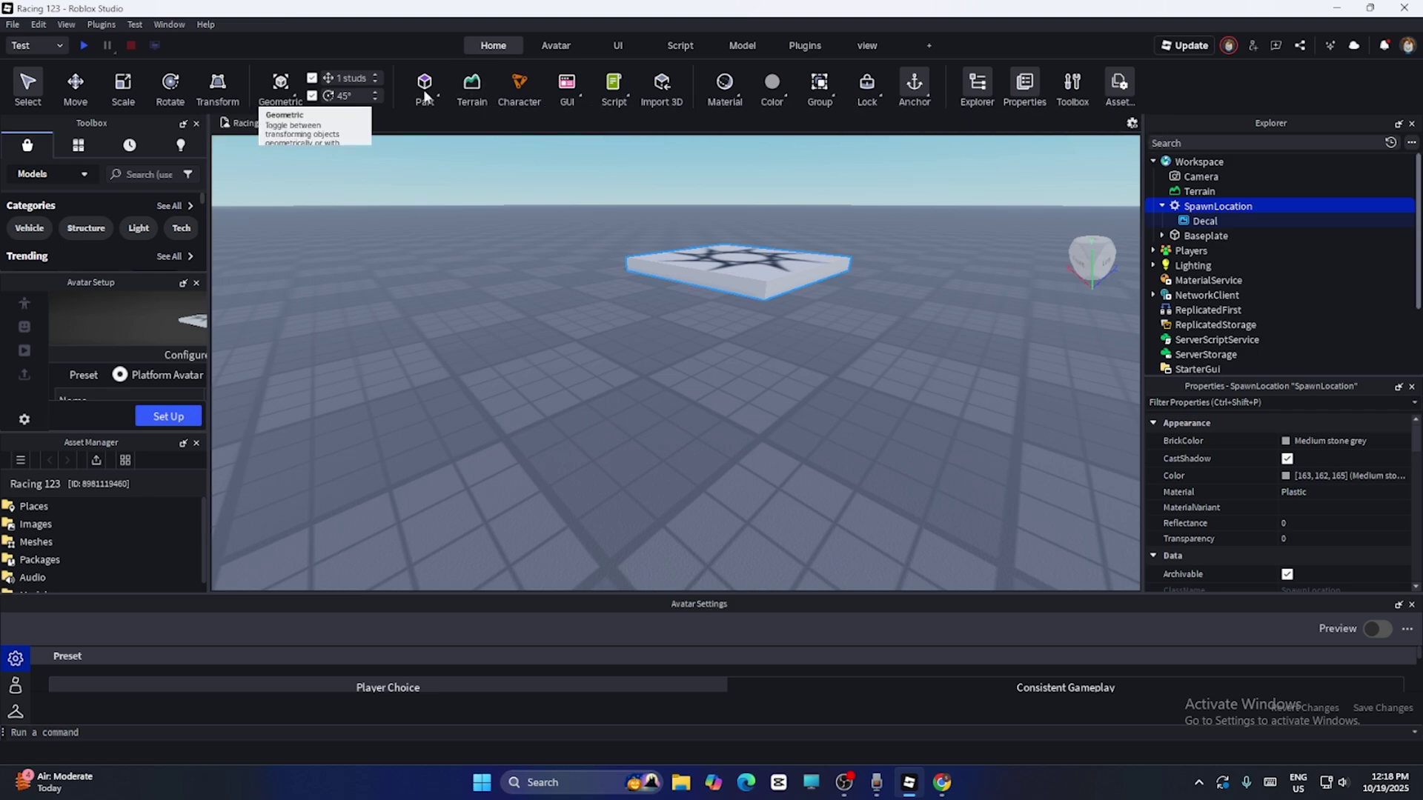
click(13, 24)
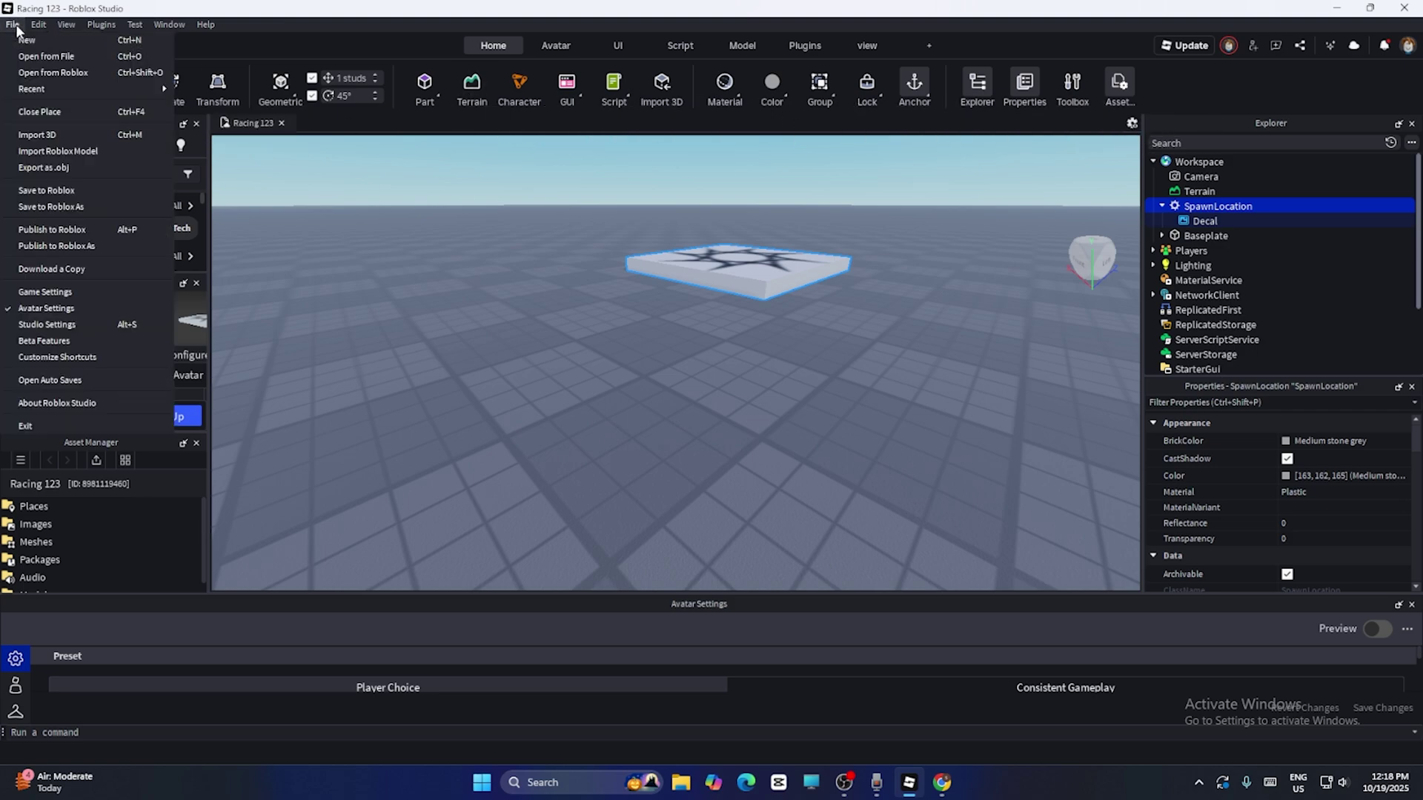
click(46, 291)
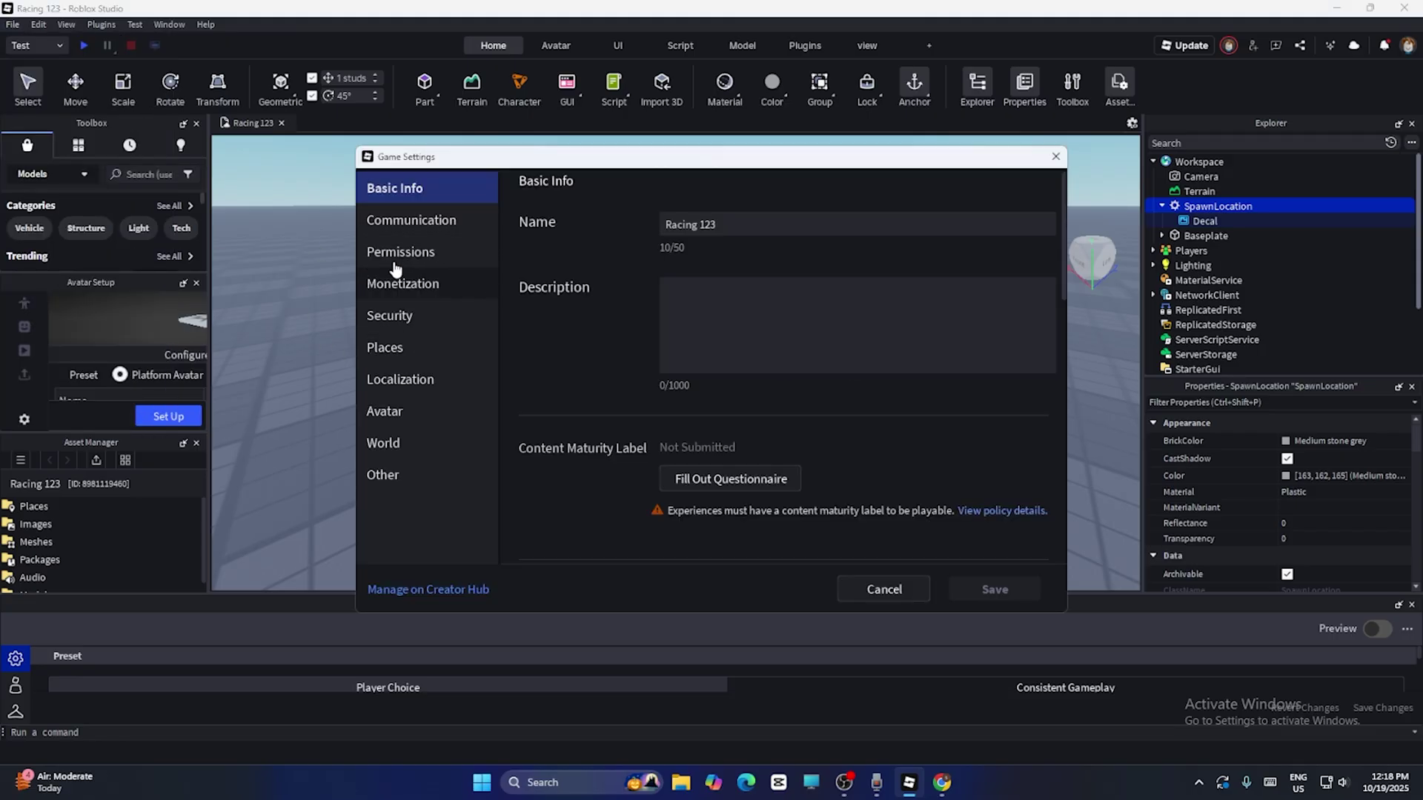
click(769, 226)
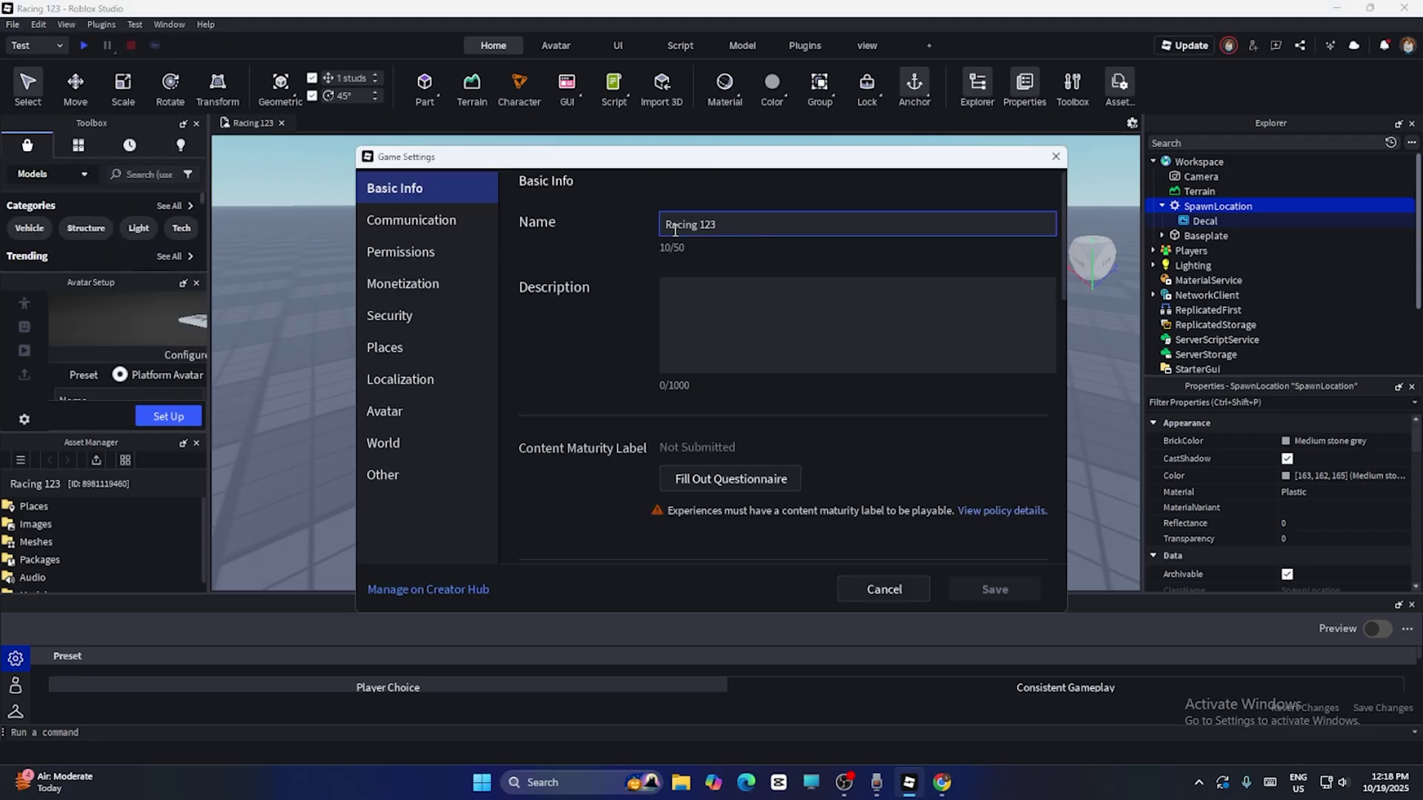
click(698, 309)
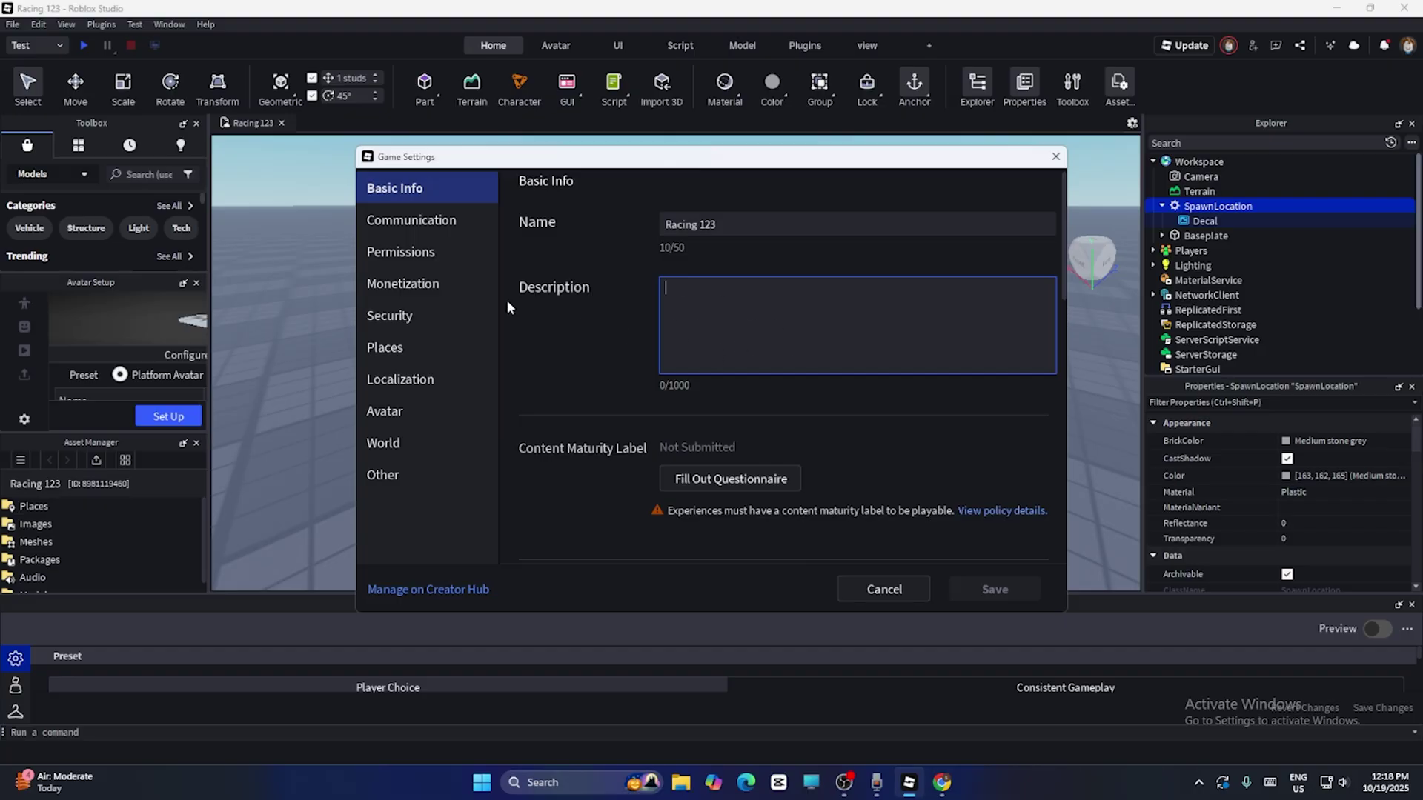
click(423, 261)
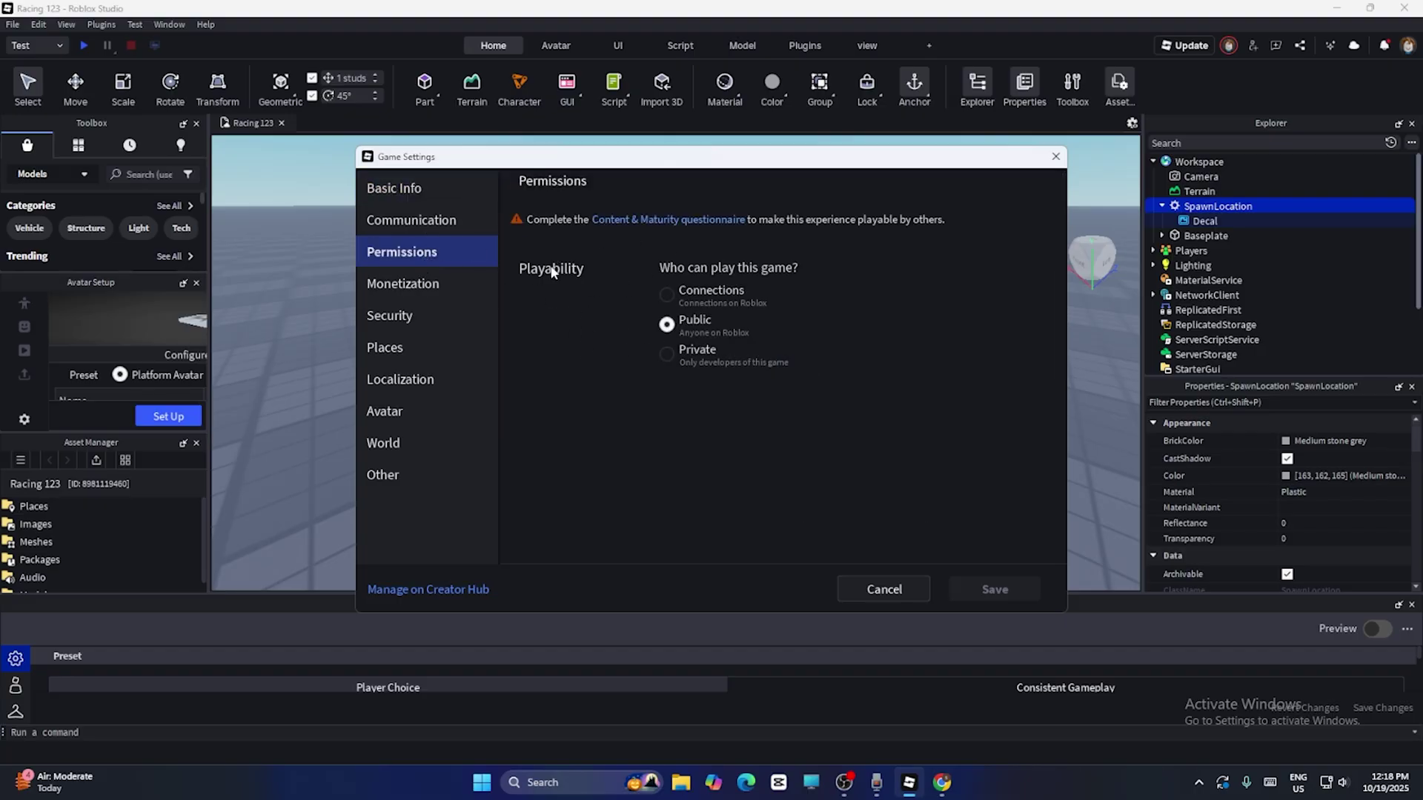
click(666, 354)
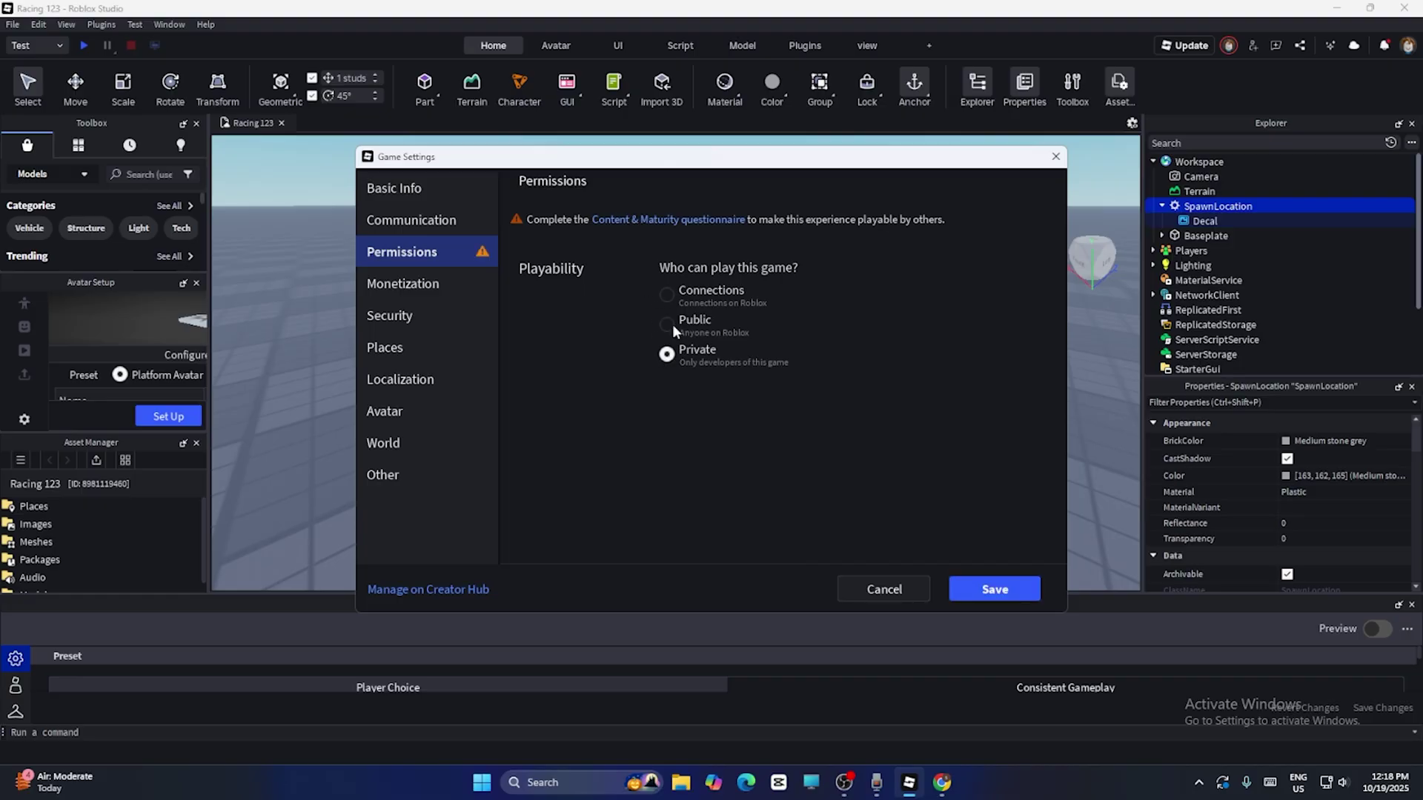
click(667, 324)
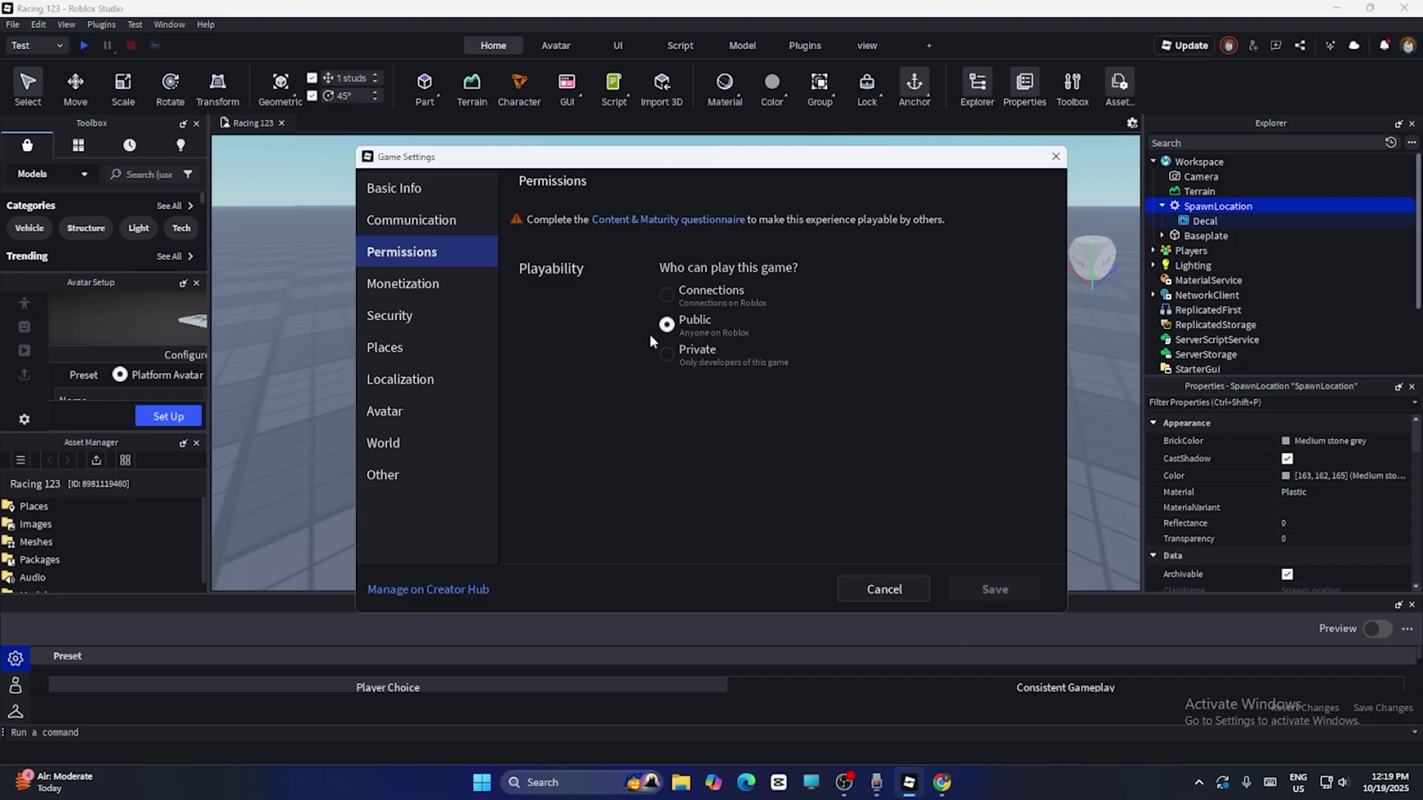
click(893, 589)
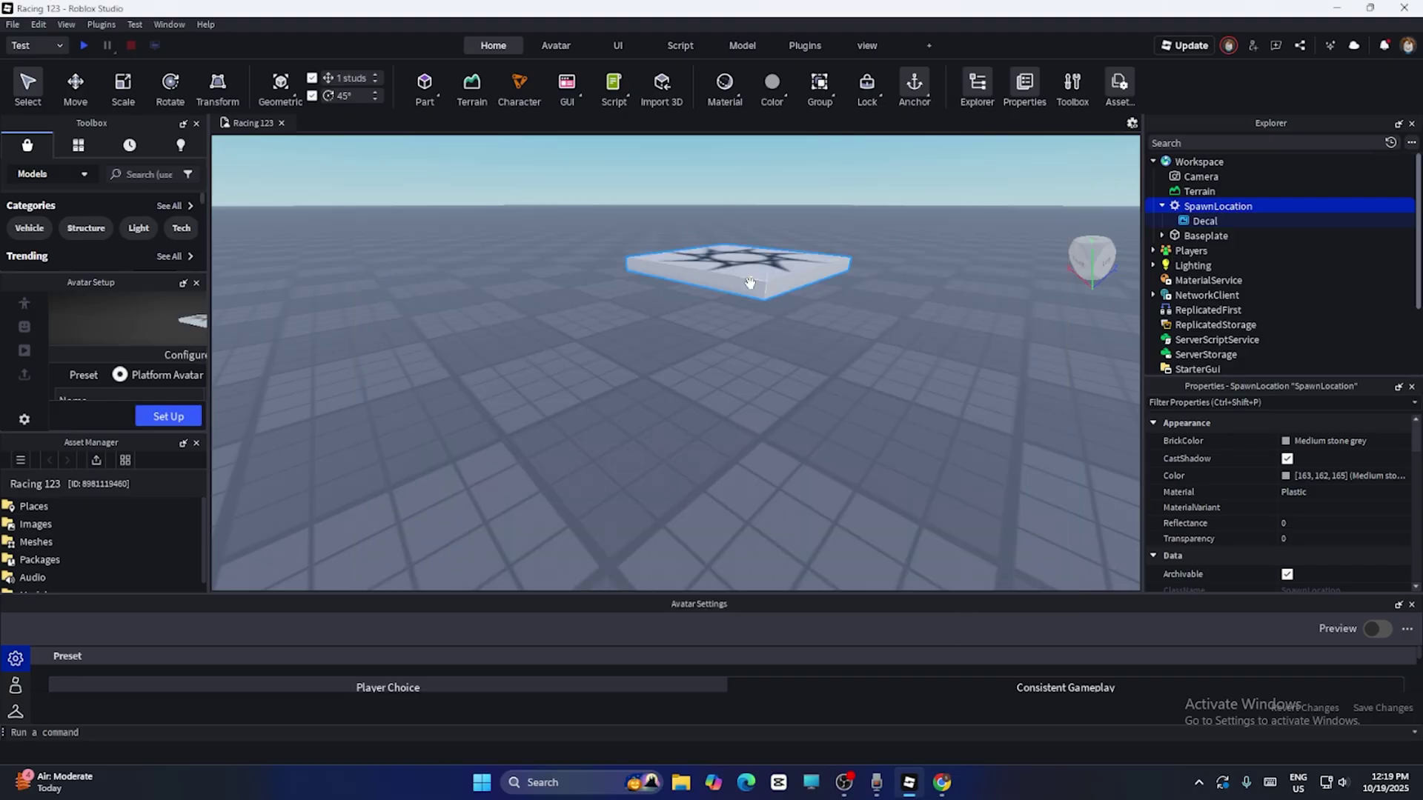
Check the signed-in account and show Live Collaborators, then minimize Studio and restore Chrome.
click(1407, 48)
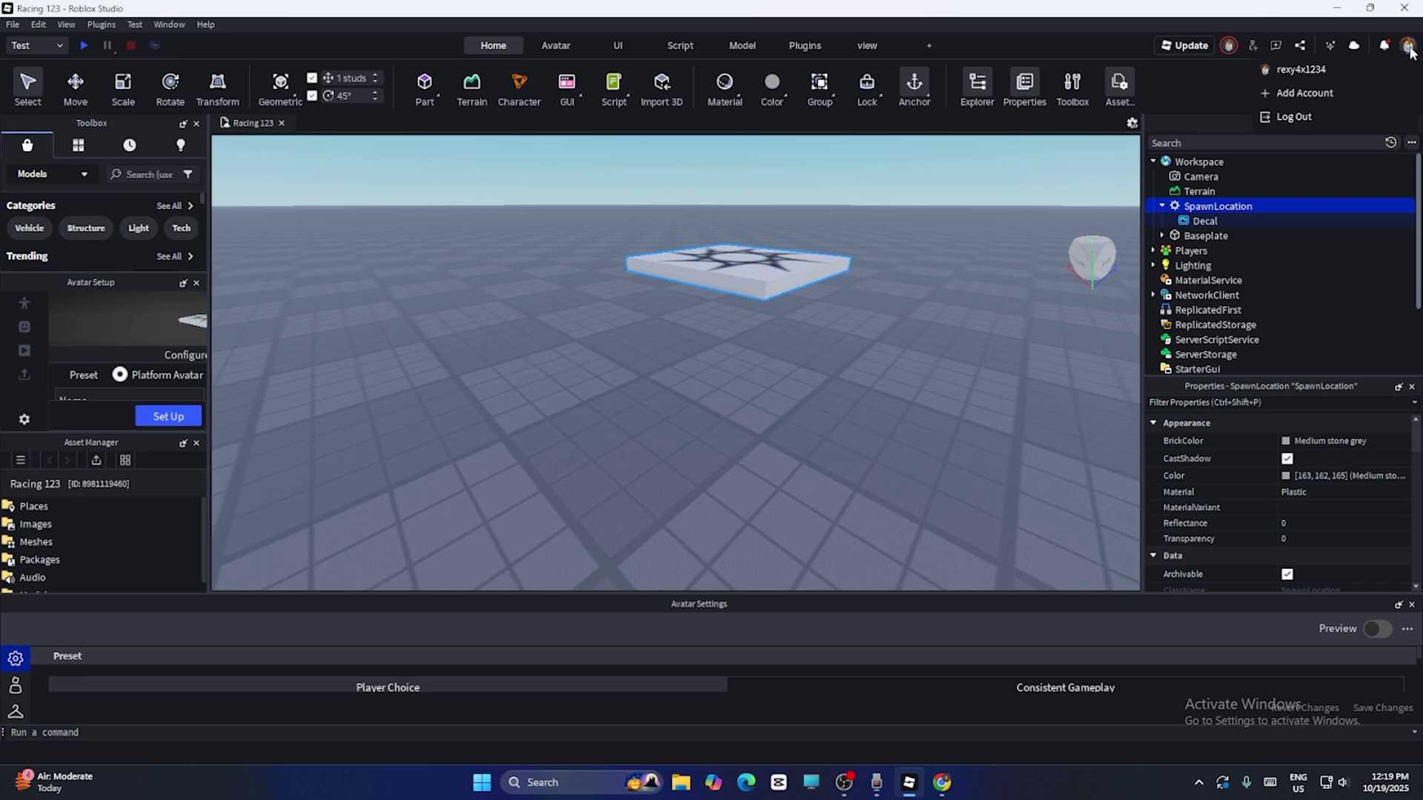
click(1304, 67)
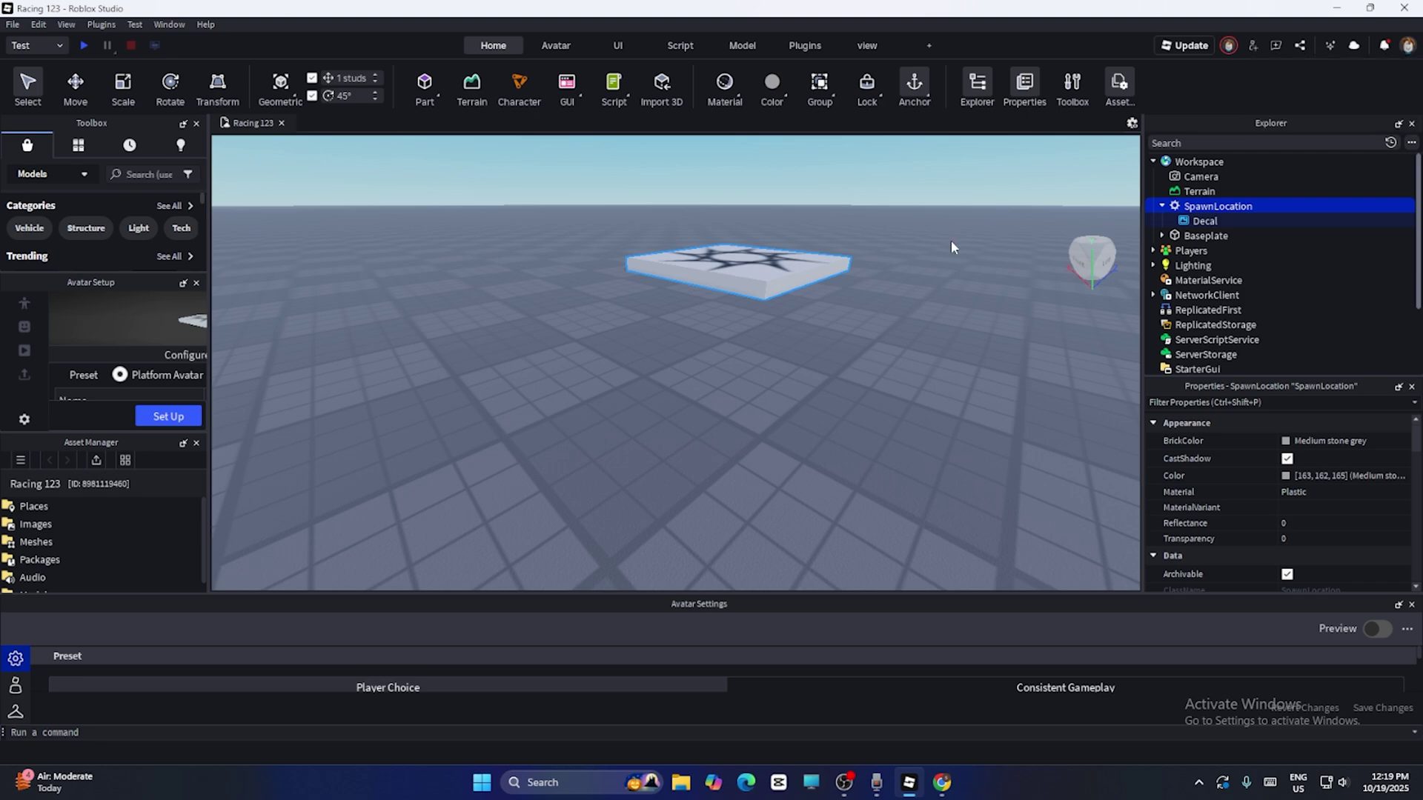
click(1228, 46)
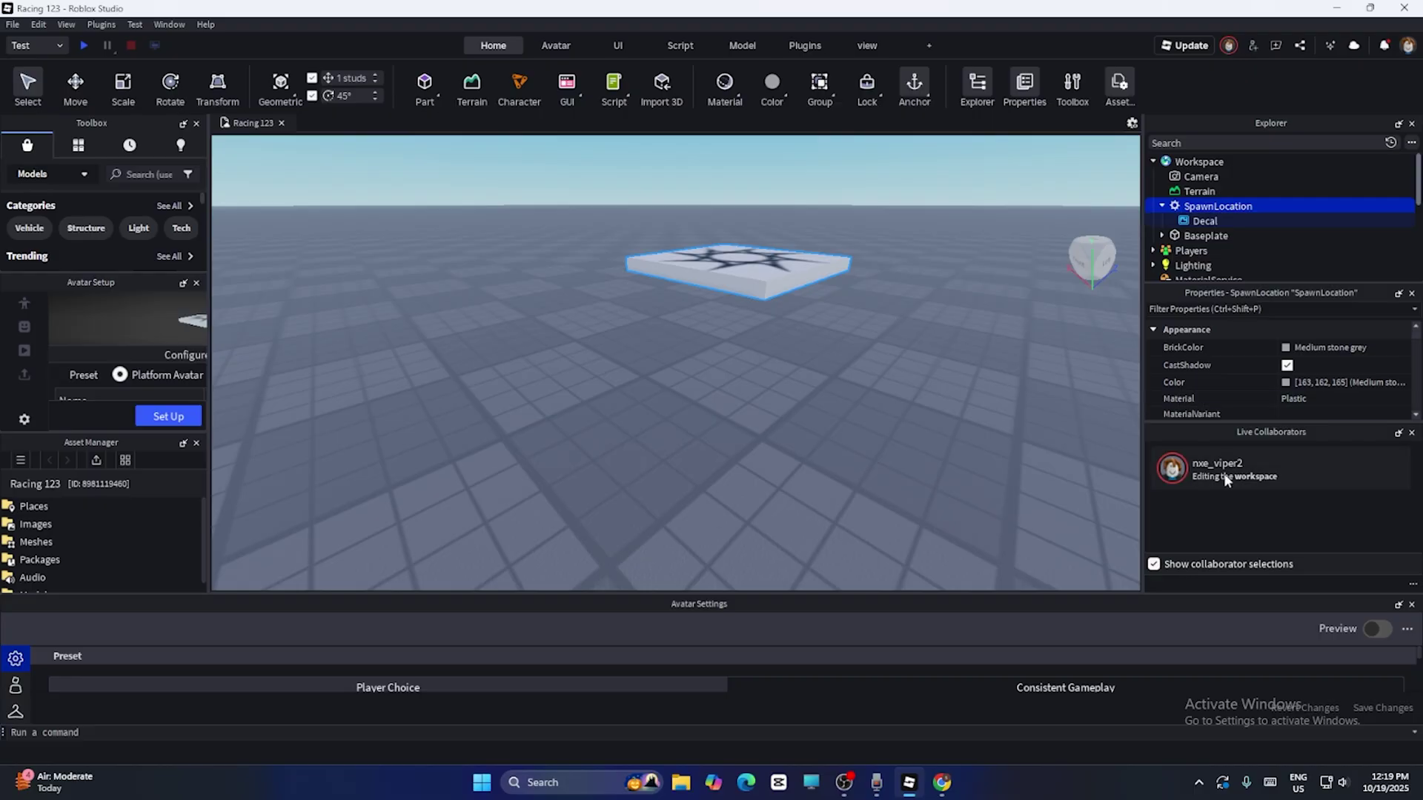
click(935, 353)
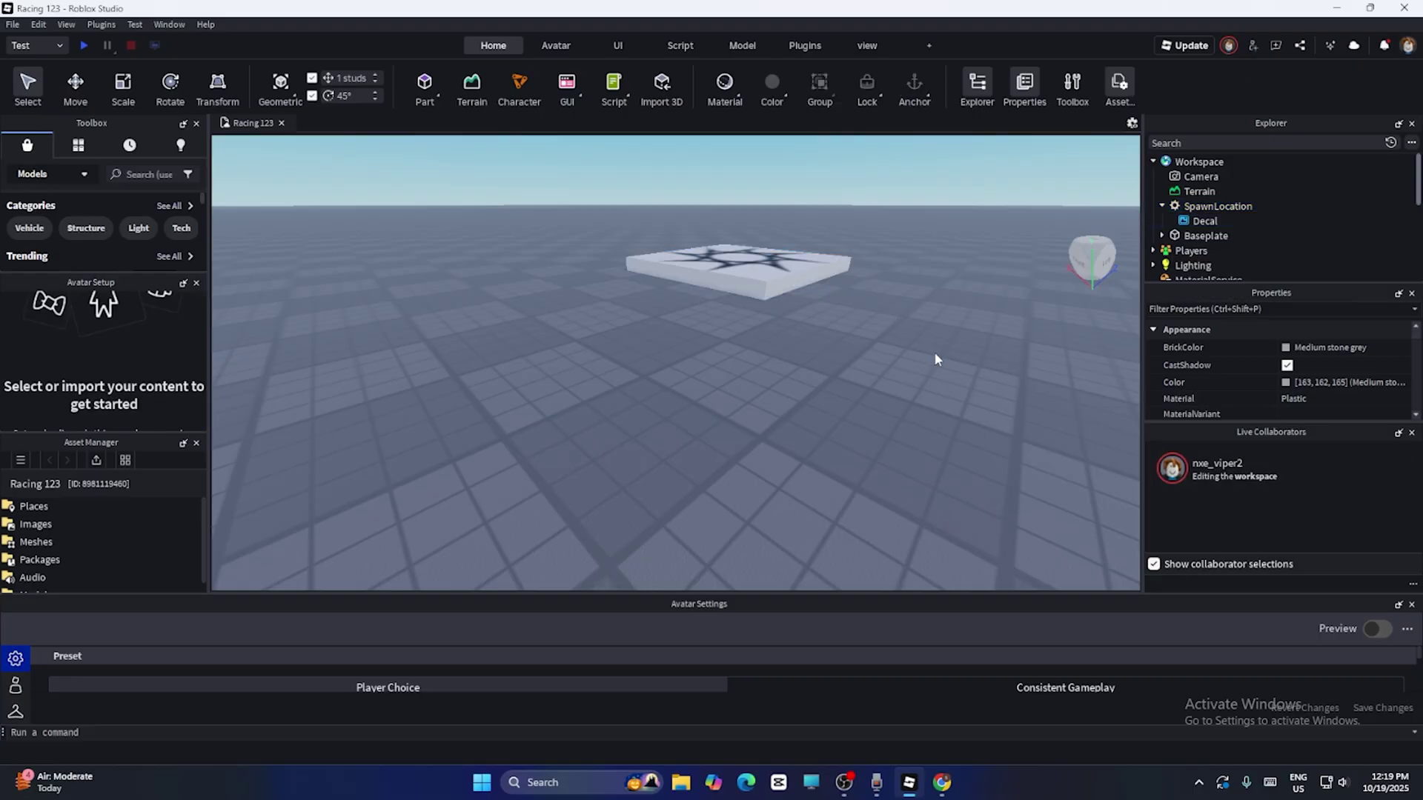
click(1336, 7)
click(941, 783)
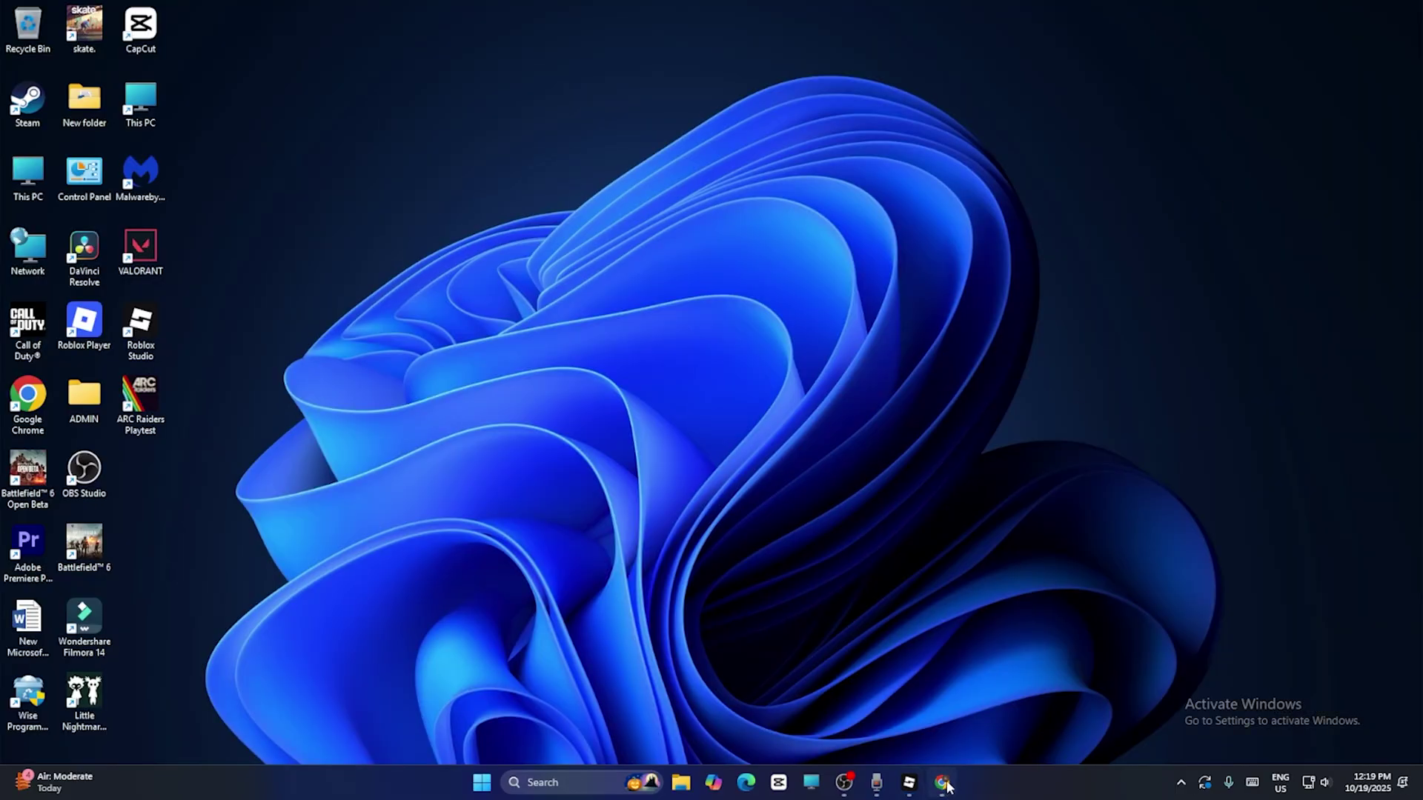
In a new Chrome tab, search Google for roblox and open the official Roblox site.
click(1270, 15)
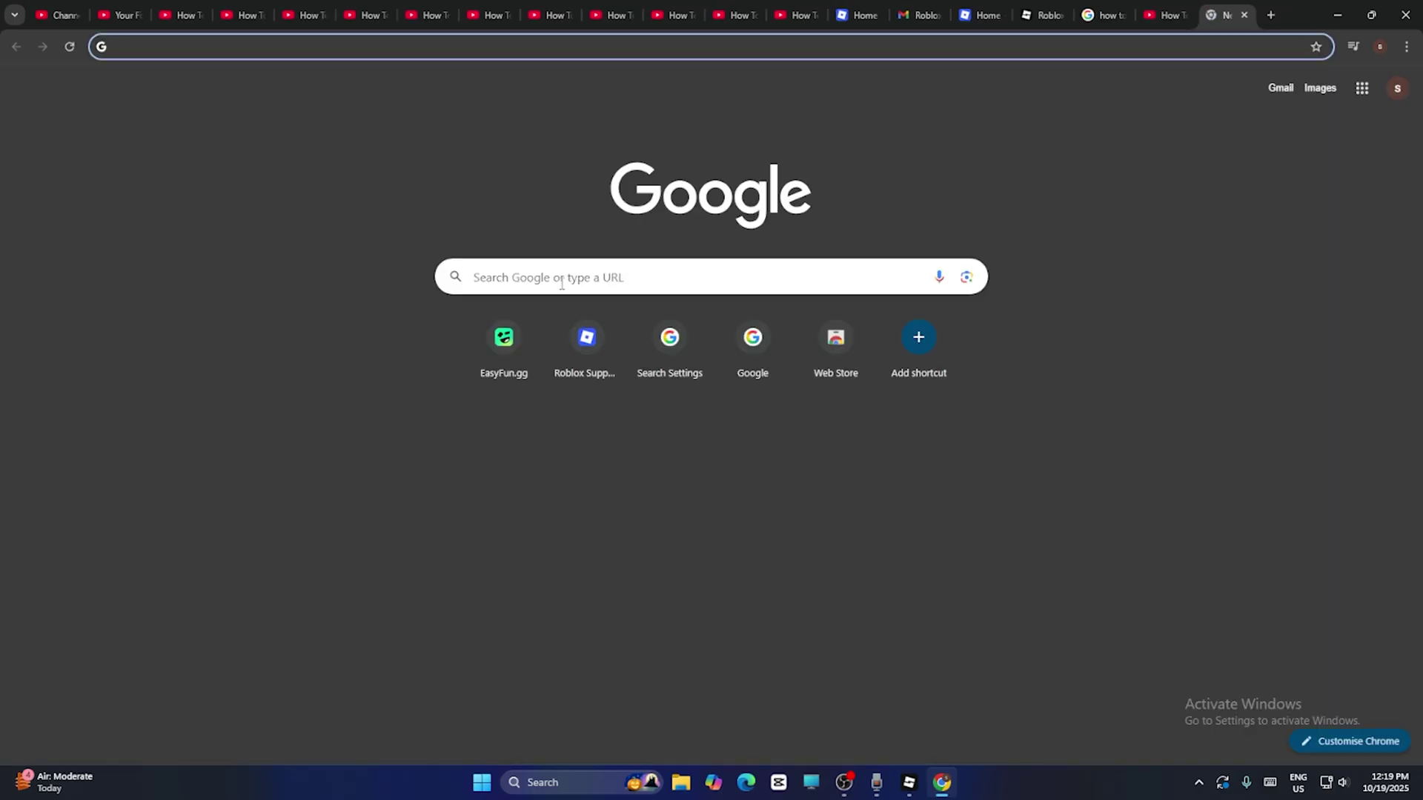
click(556, 284)
click(540, 358)
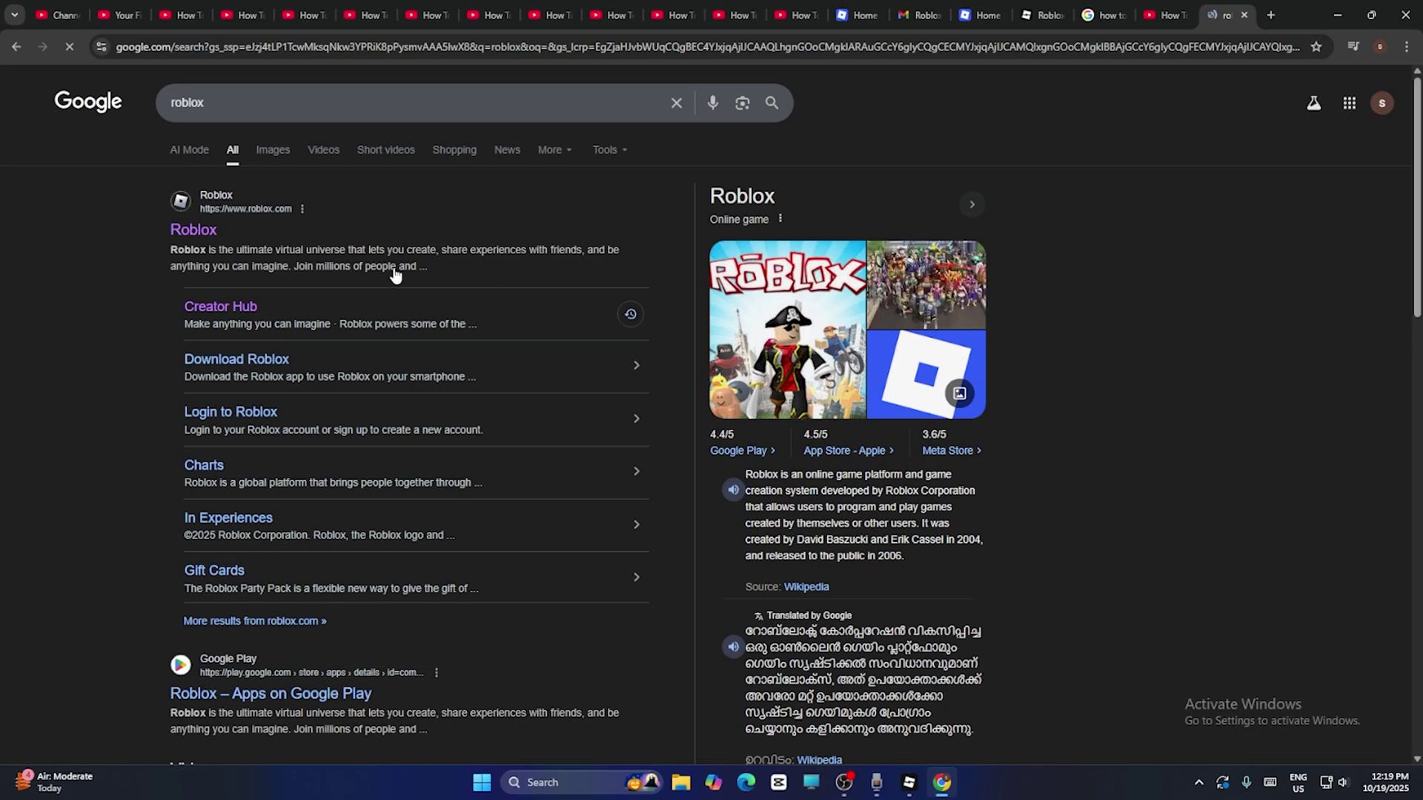
click(210, 234)
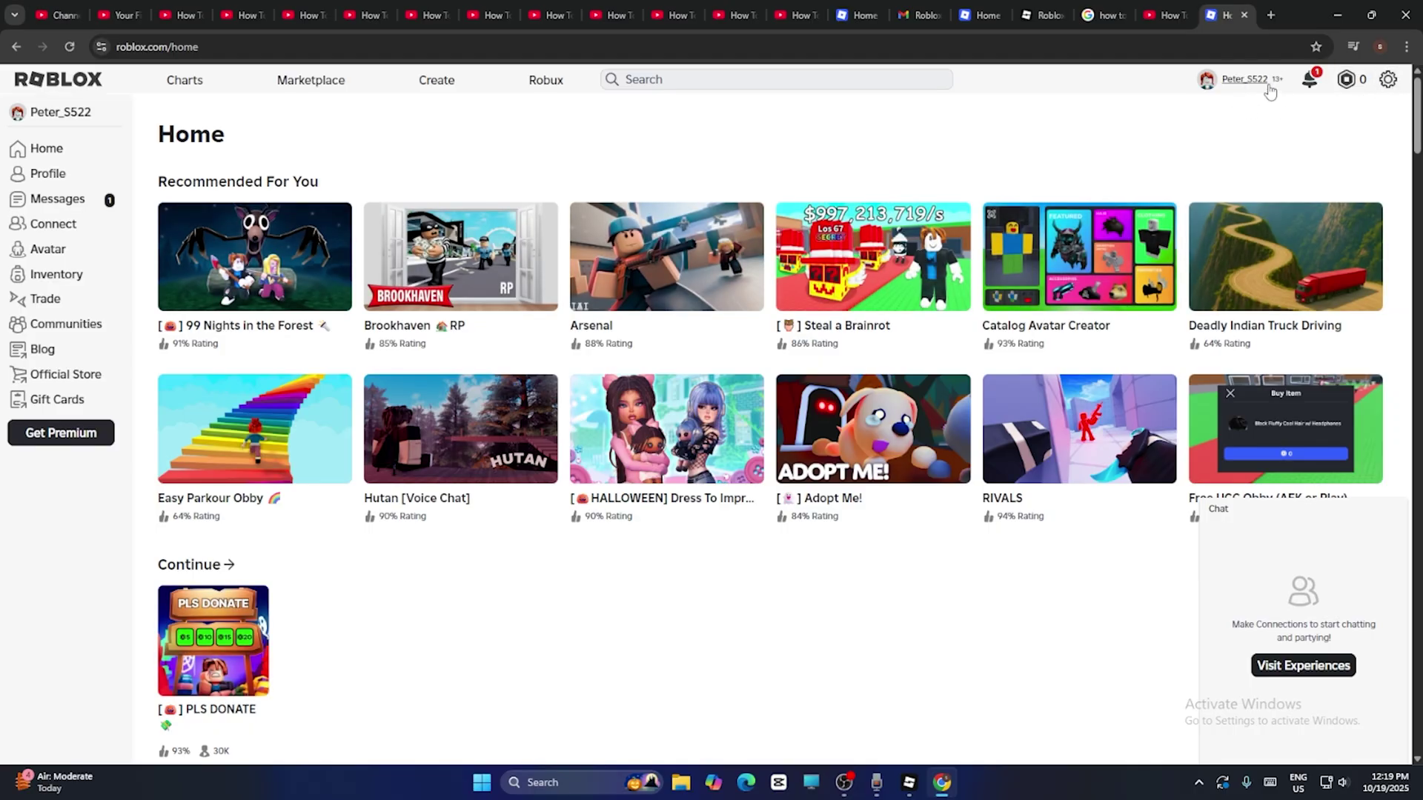
Switch the Roblox website to the second account using the settings gear's Switch Accounts.
click(1388, 80)
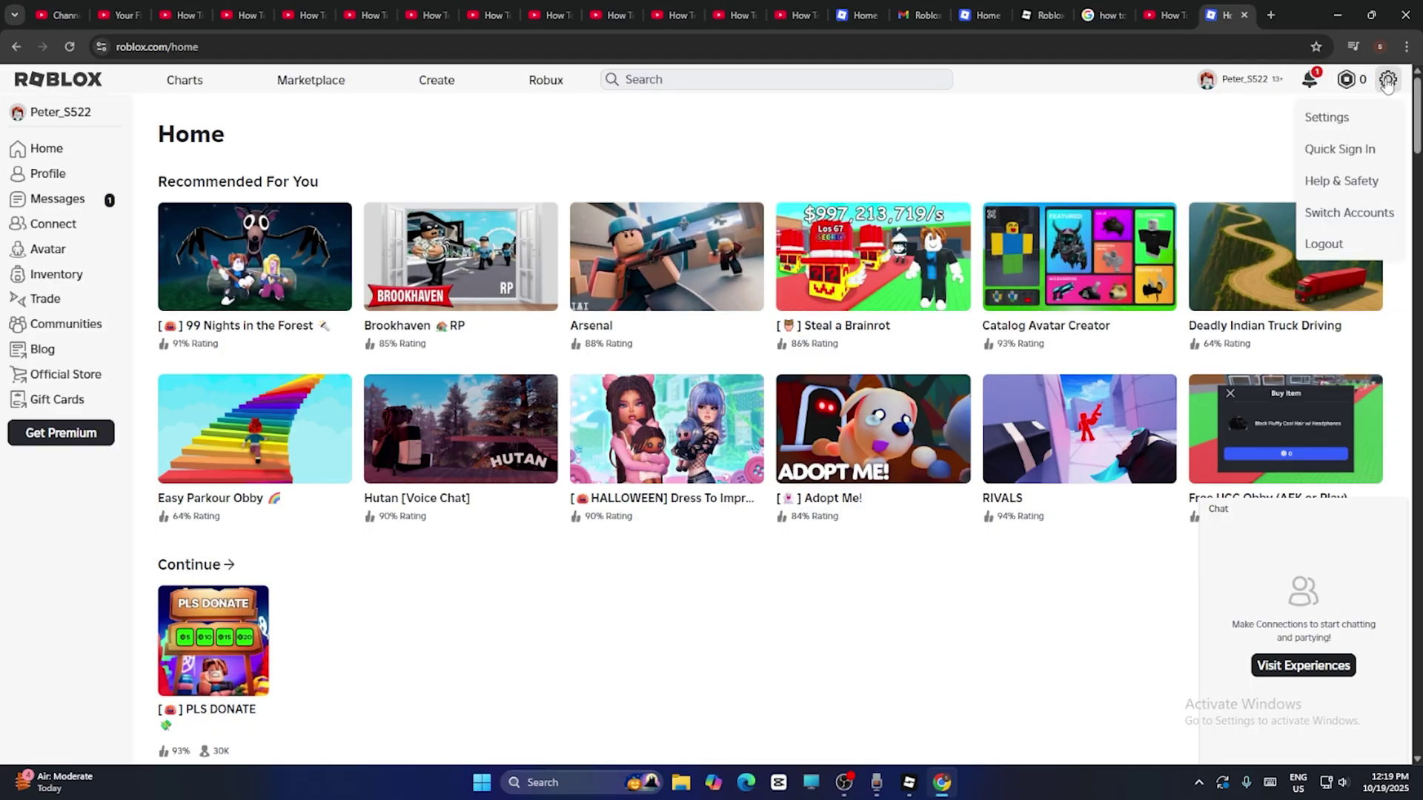
click(1372, 215)
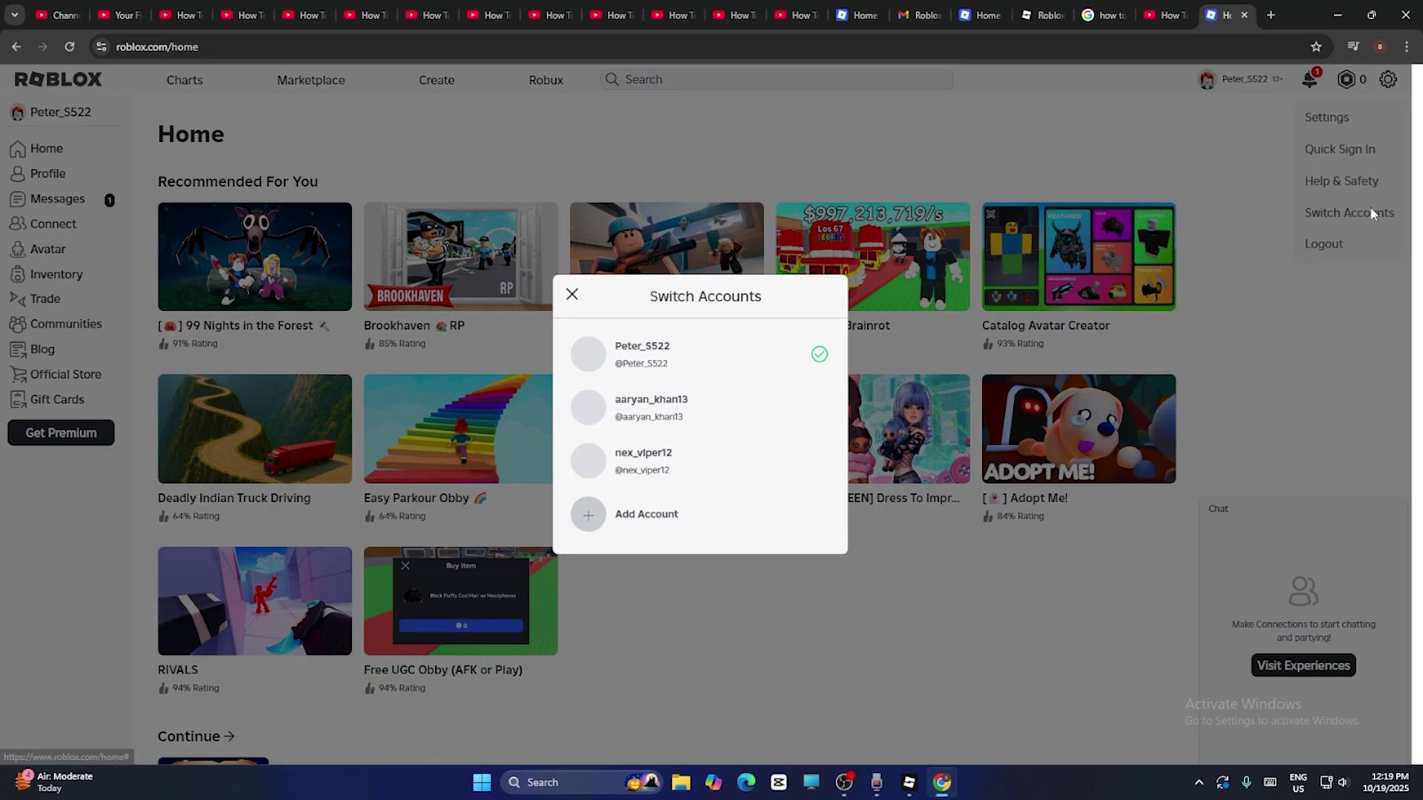
click(652, 467)
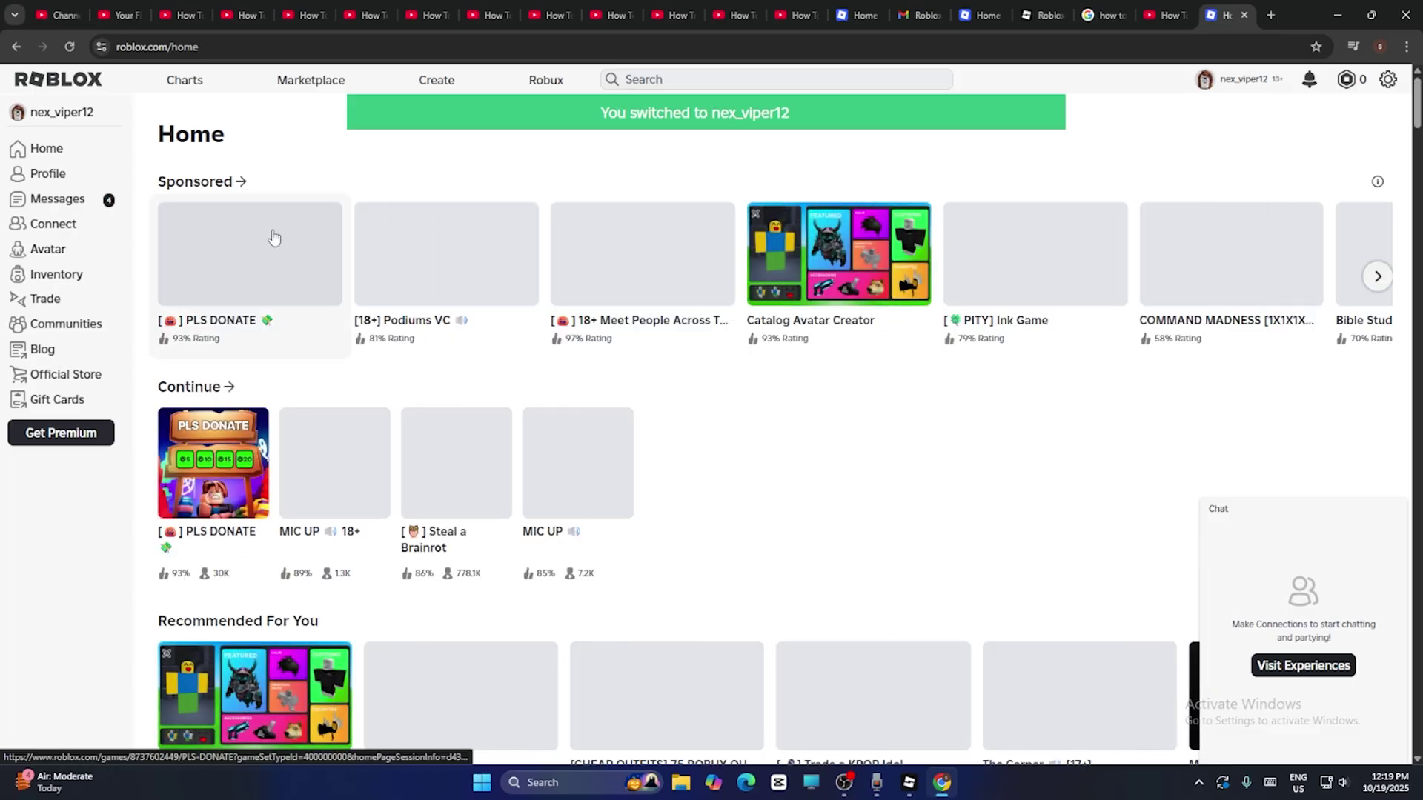
Open Creator Hub, view the experience card's options under Experiences, then minimize Chrome.
click(446, 81)
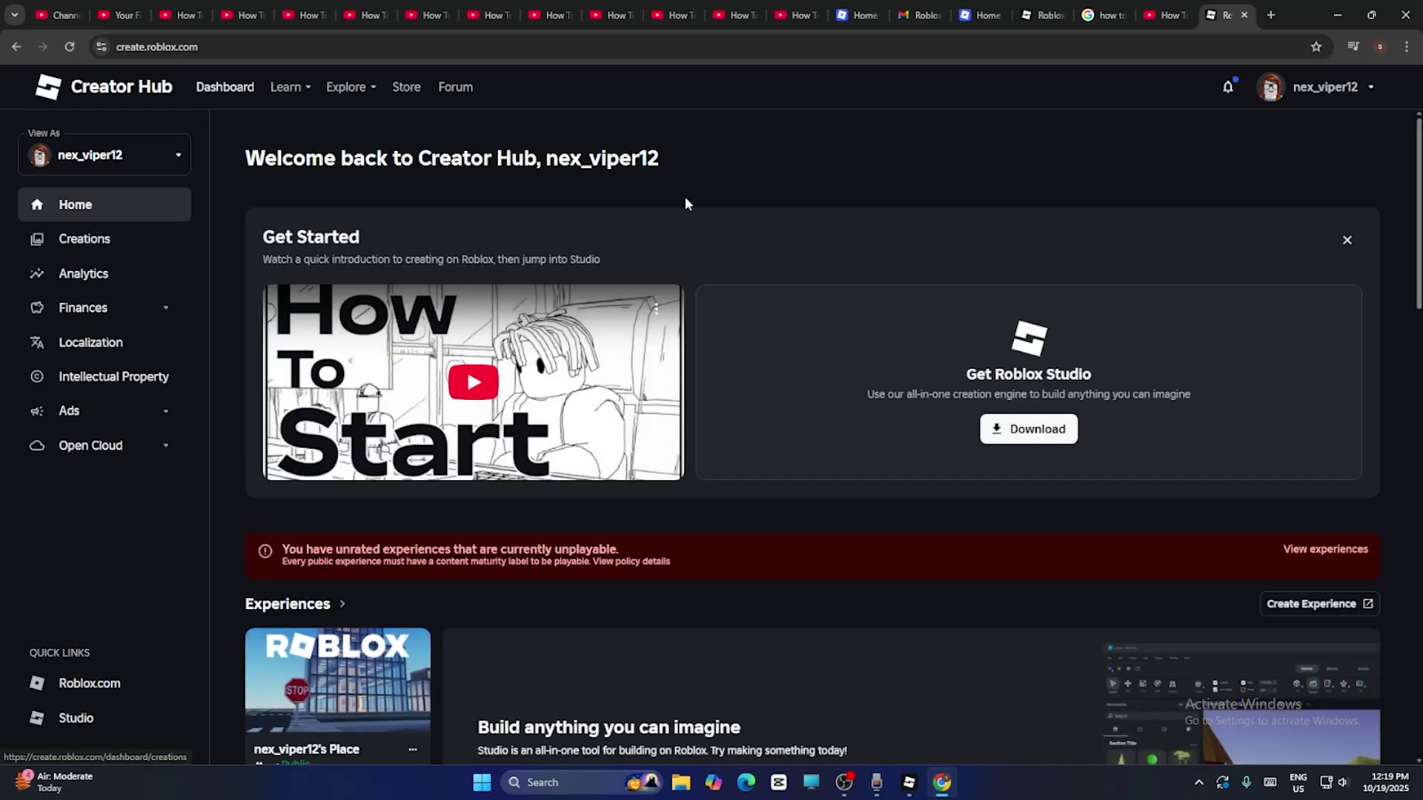
scroll(767, 237, down, 3)
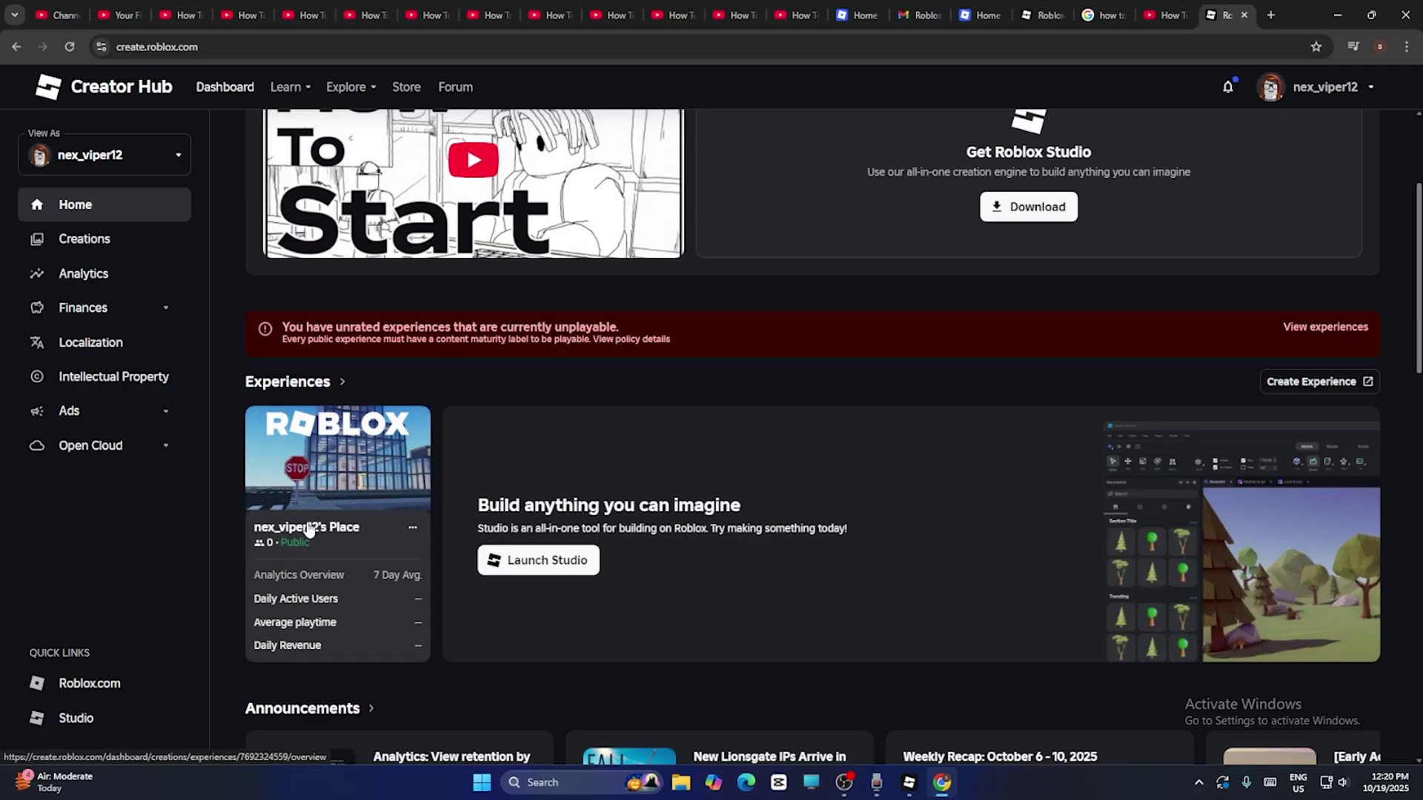
click(413, 527)
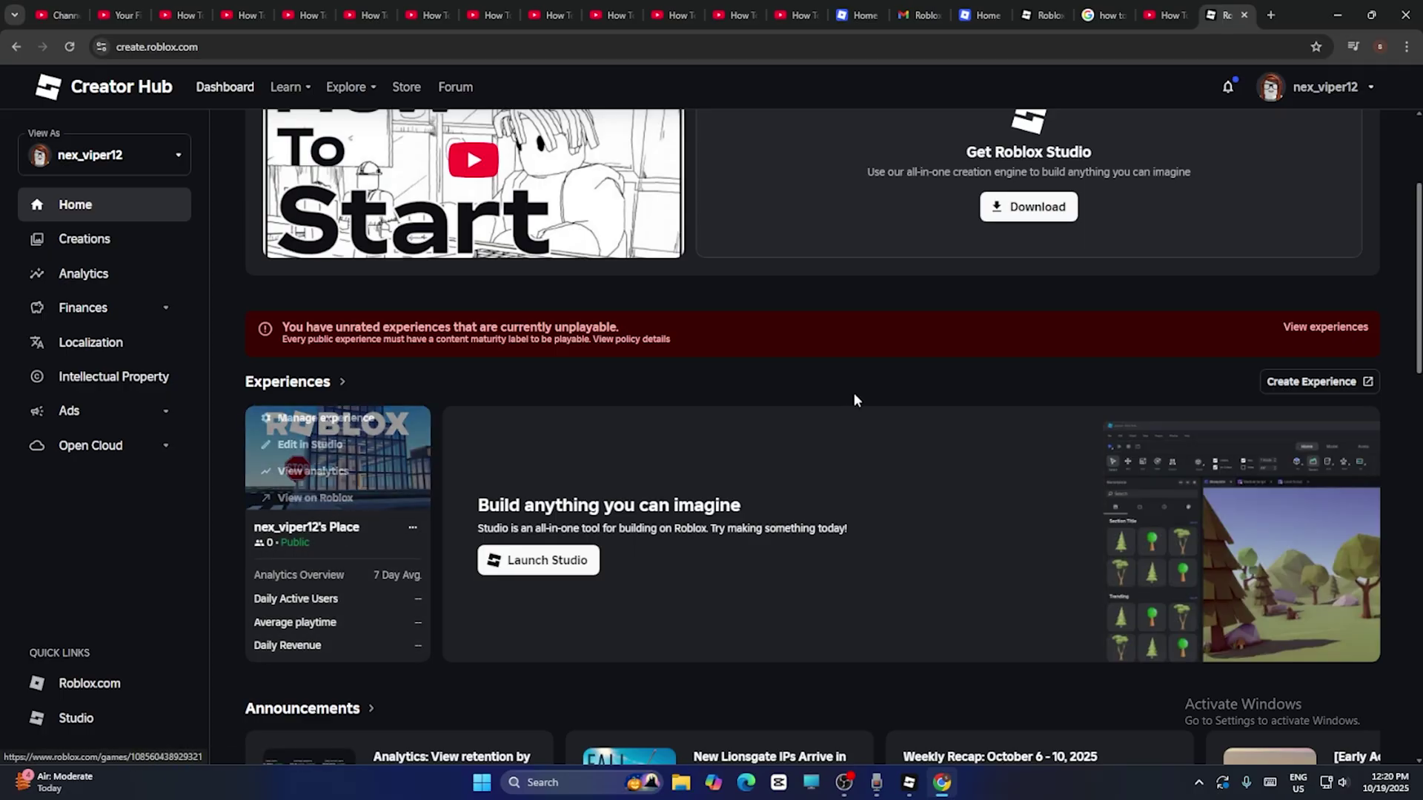
scroll(915, 434, up, 2)
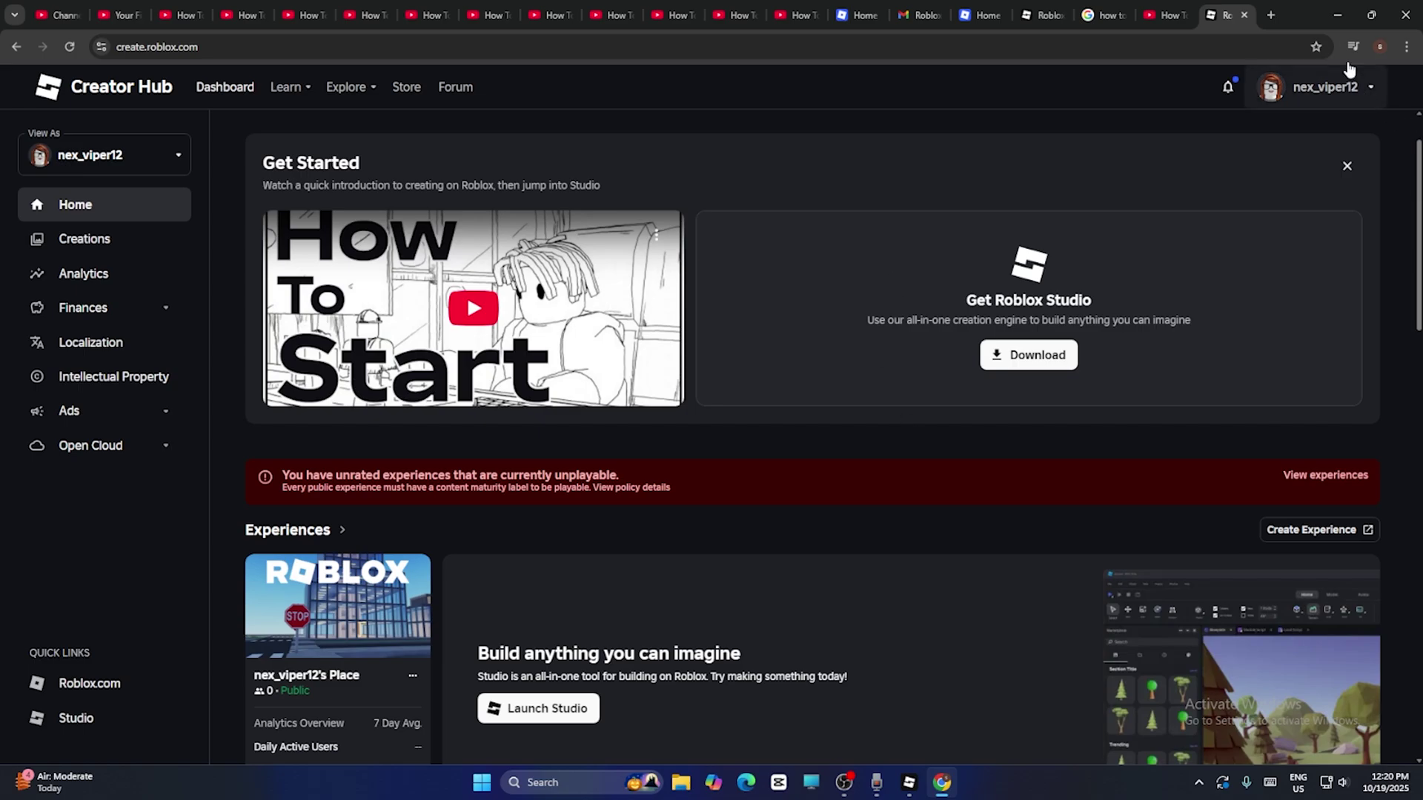
click(1337, 14)
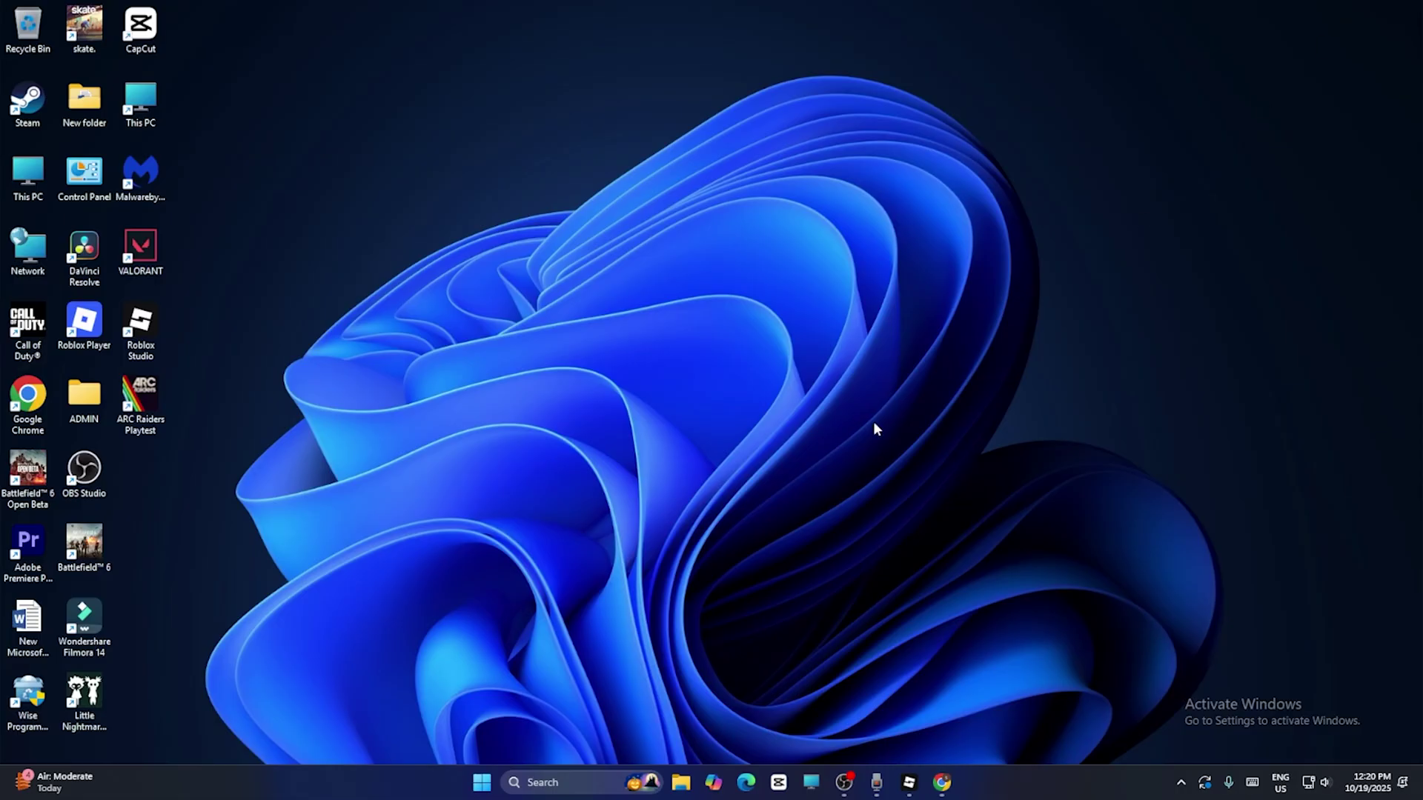